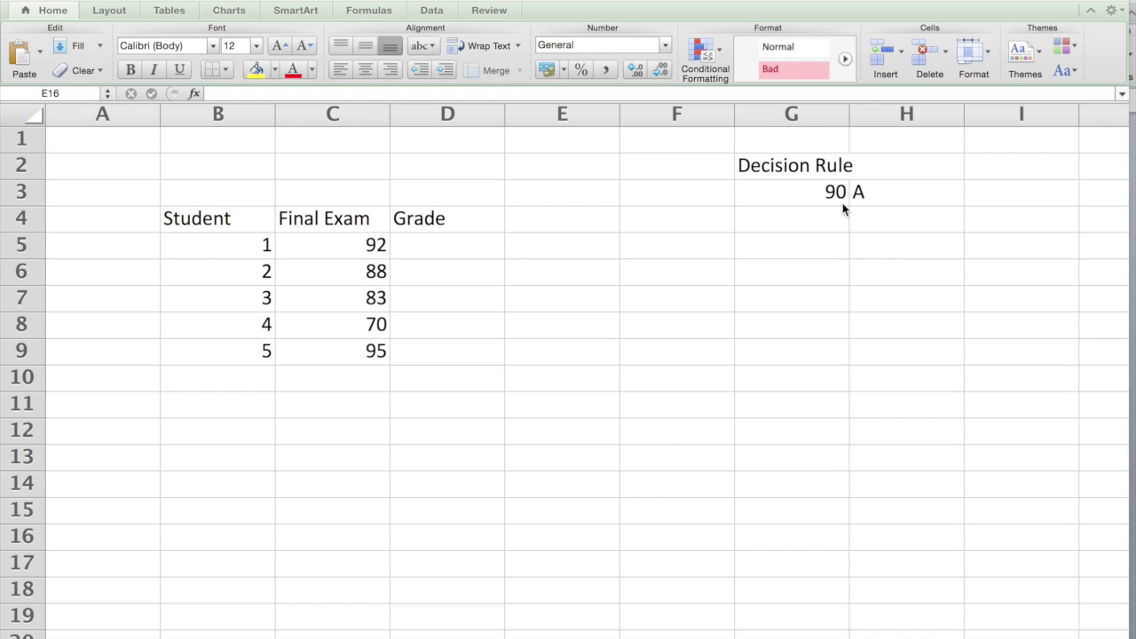
# - Enter =IF(C5>=90,"A","B") in D5 so student 1's 92 shows grade A
pyautogui.click(441, 248)
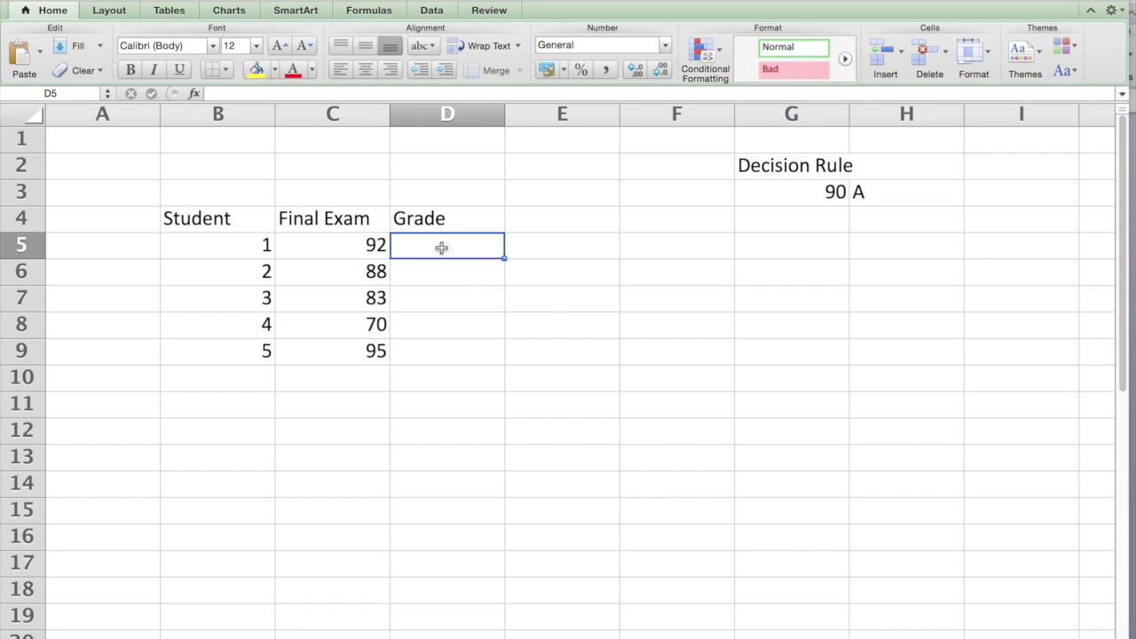
pyautogui.write('=IF')
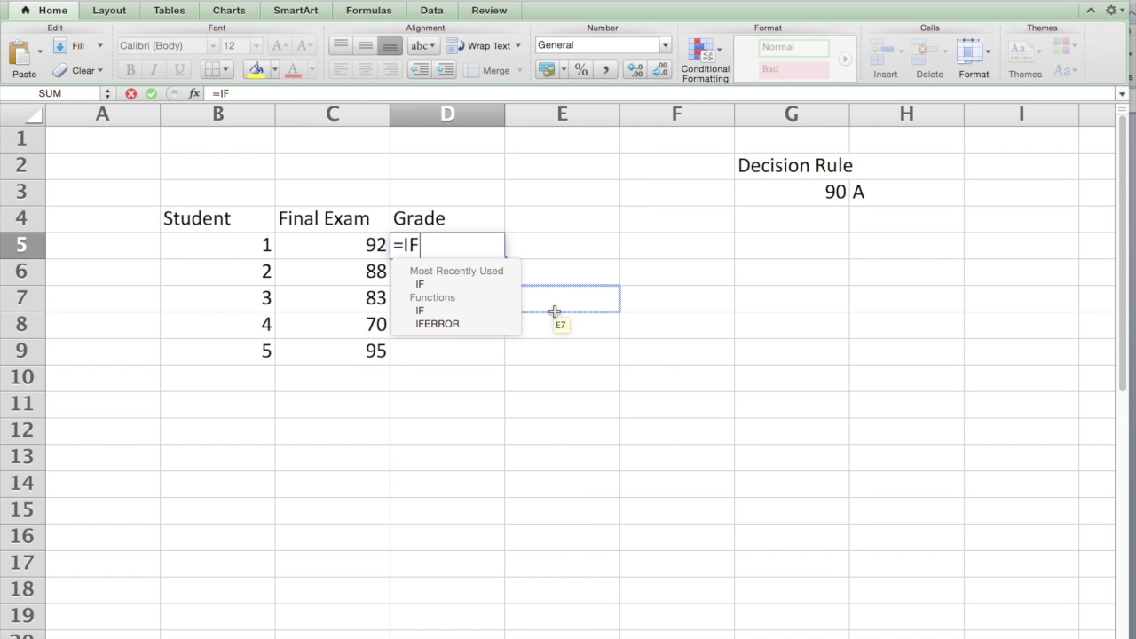
pyautogui.write('(')
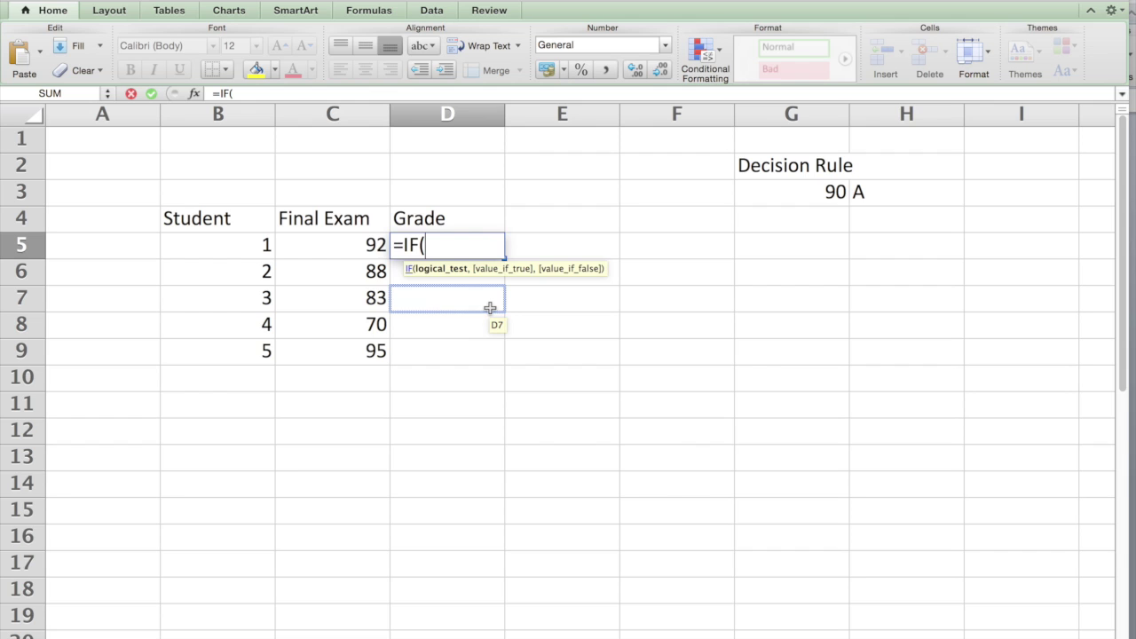
pyautogui.click(364, 252)
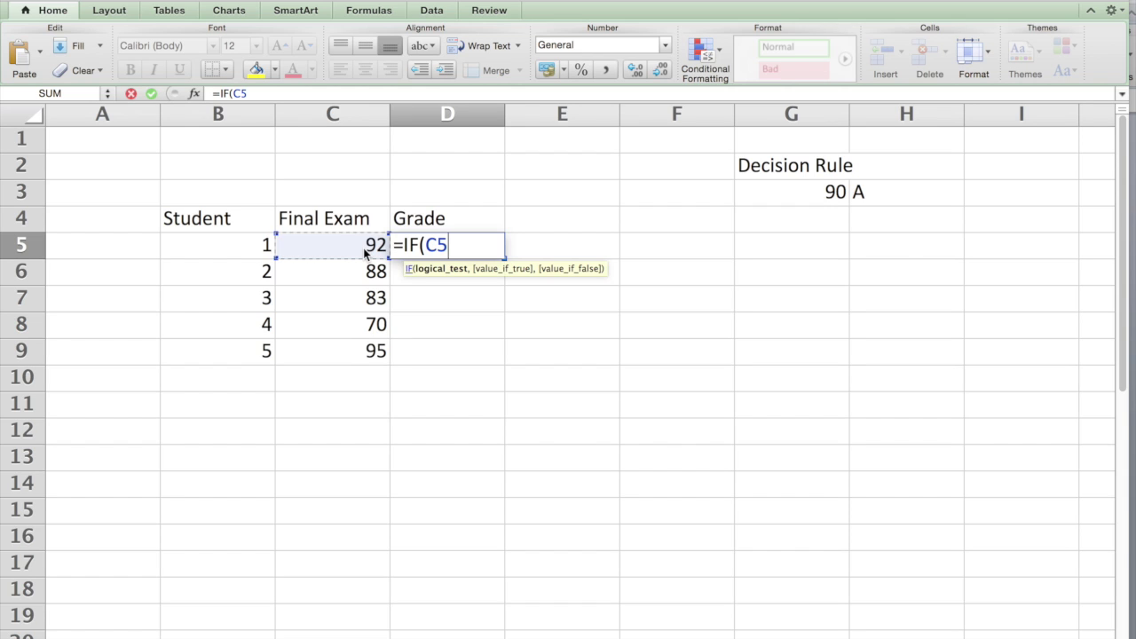
pyautogui.write('>=')
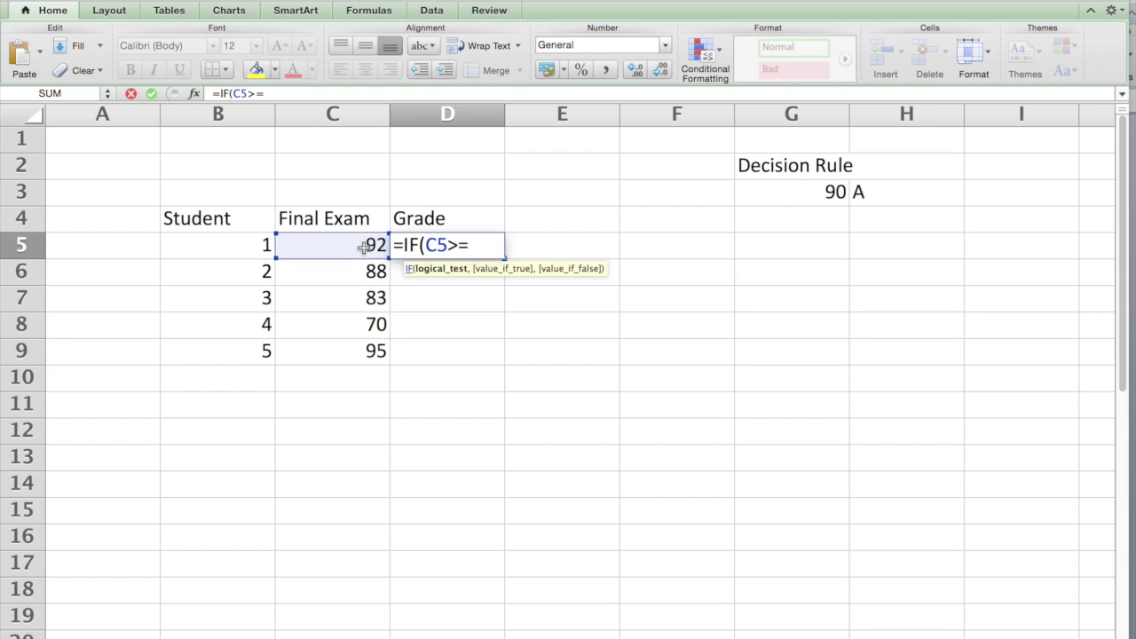
pyautogui.write('90,')
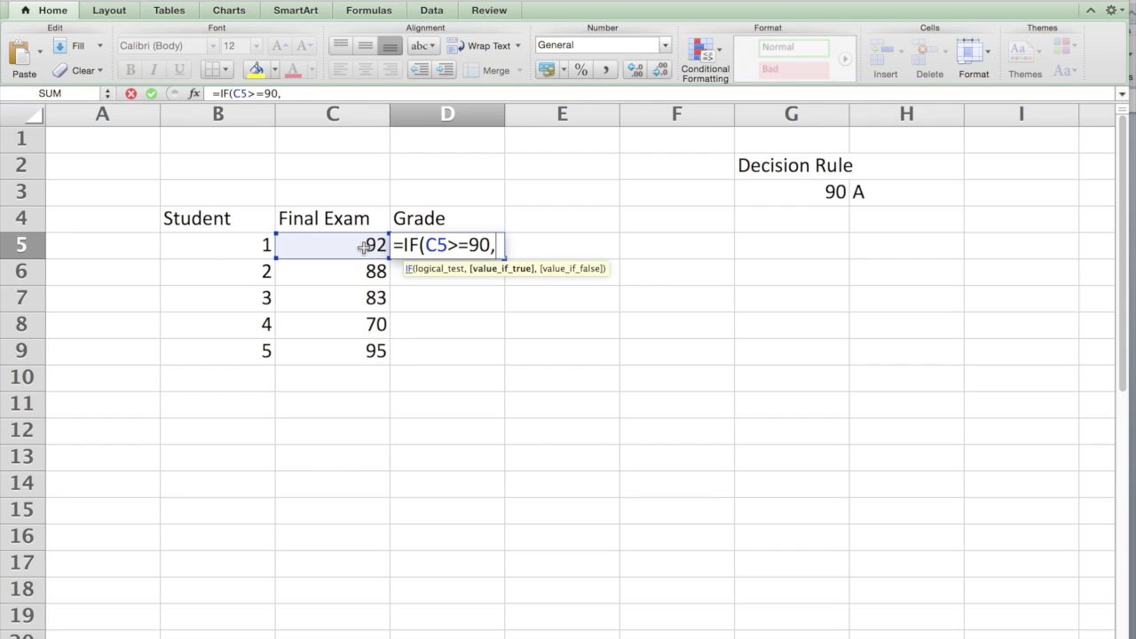
pyautogui.write('"SA')
pyautogui.press('BackSpace')
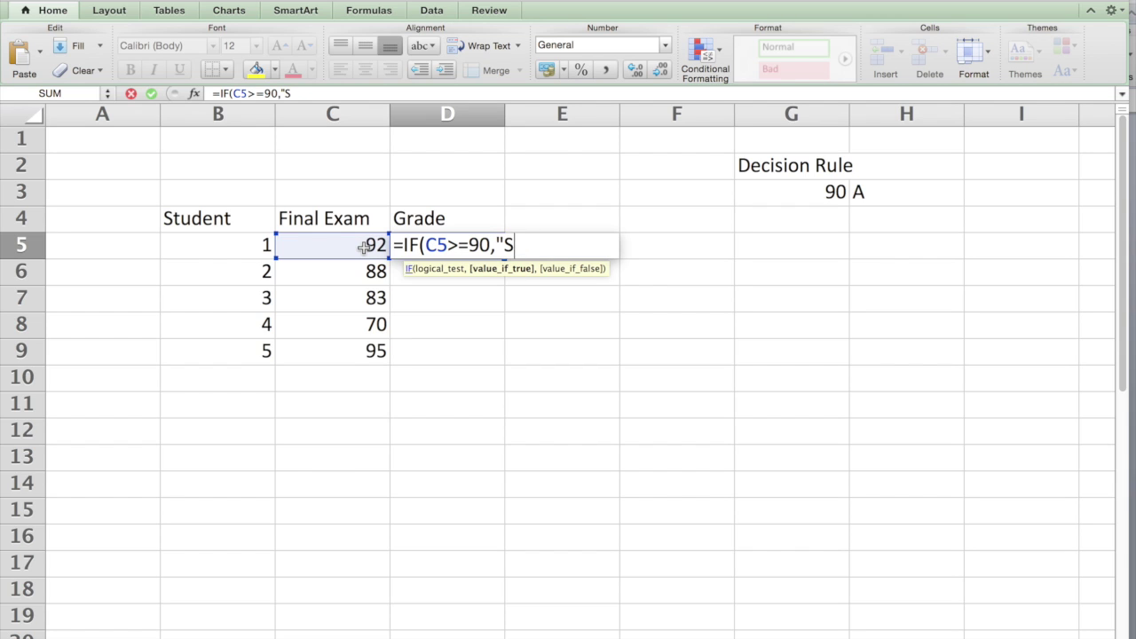
pyautogui.press('BackSpace')
pyautogui.write('A"')
pyautogui.write(',"B')
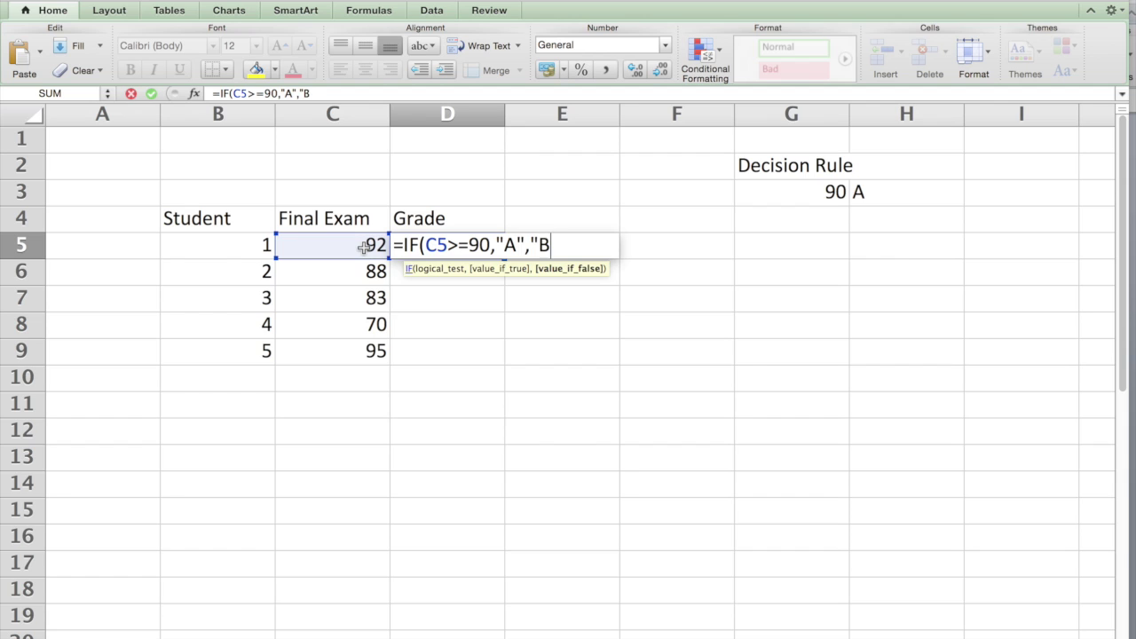
pyautogui.write('")')
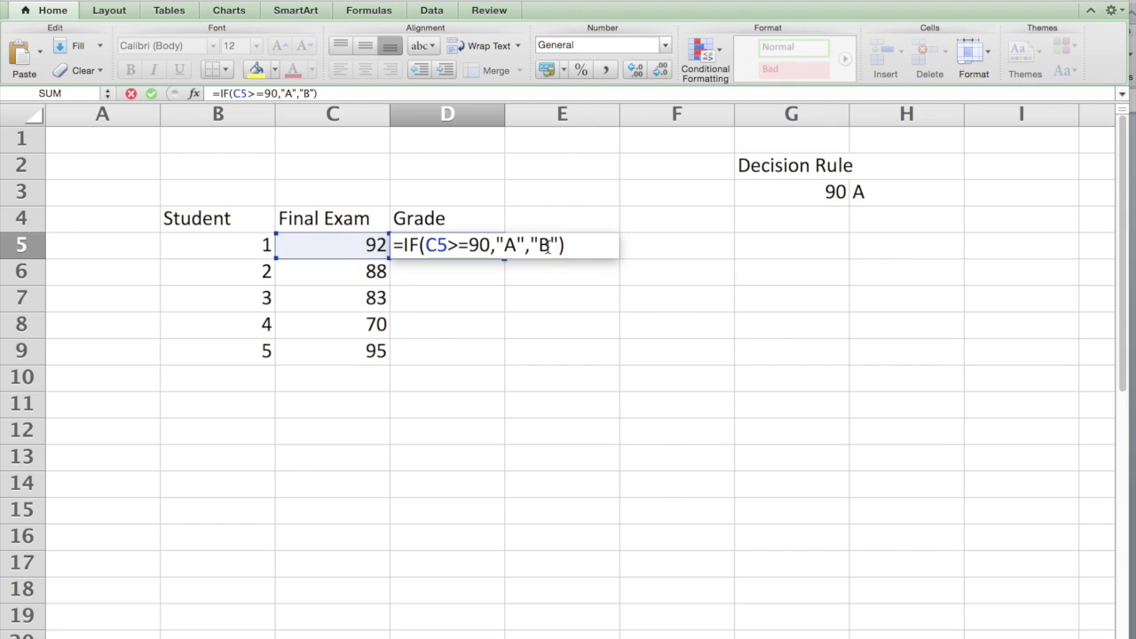
pyautogui.press('Return')
pyautogui.press('Up')
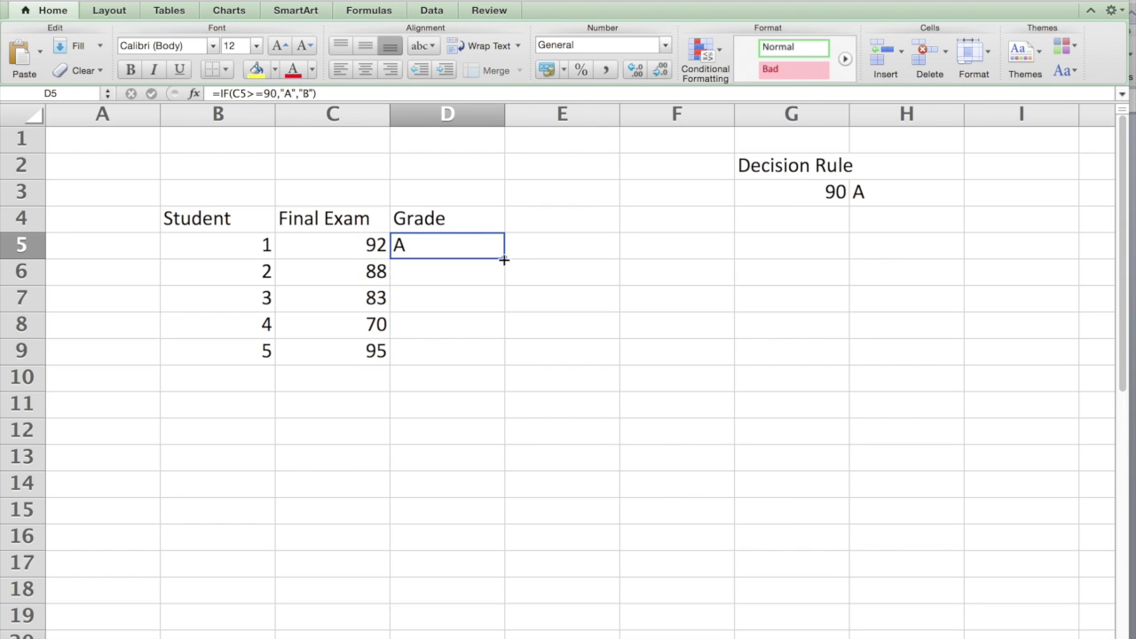
# - Fill D5's IF formula down to D9, giving B for 88, 83, 70 and A for 95
pyautogui.moveTo(504, 259); pyautogui.dragTo(492, 357)
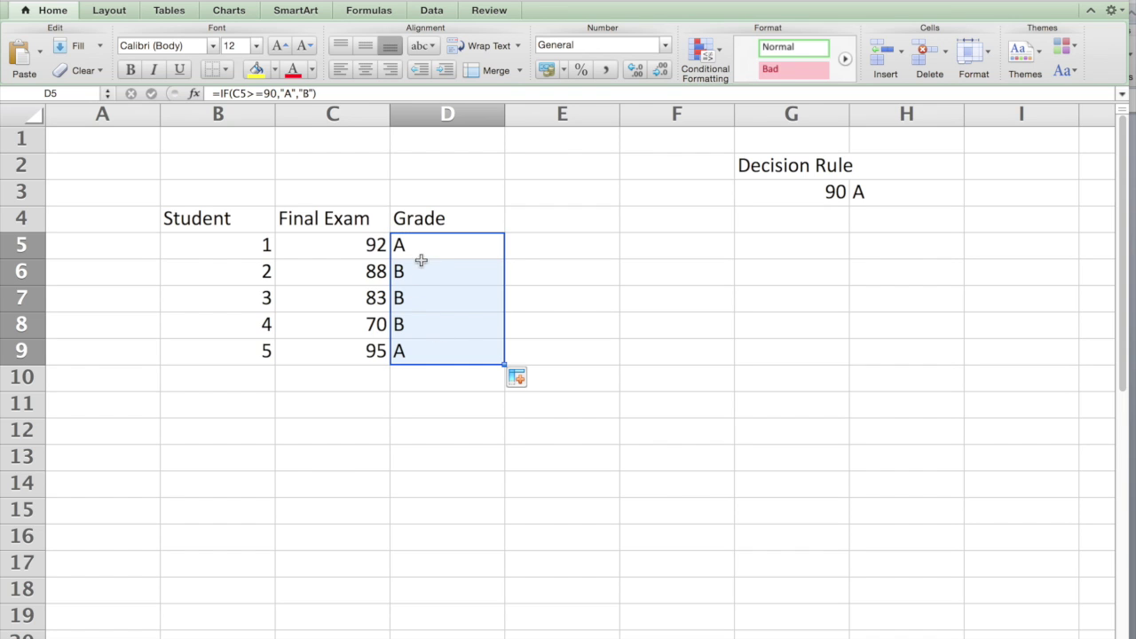
pyautogui.click(362, 275)
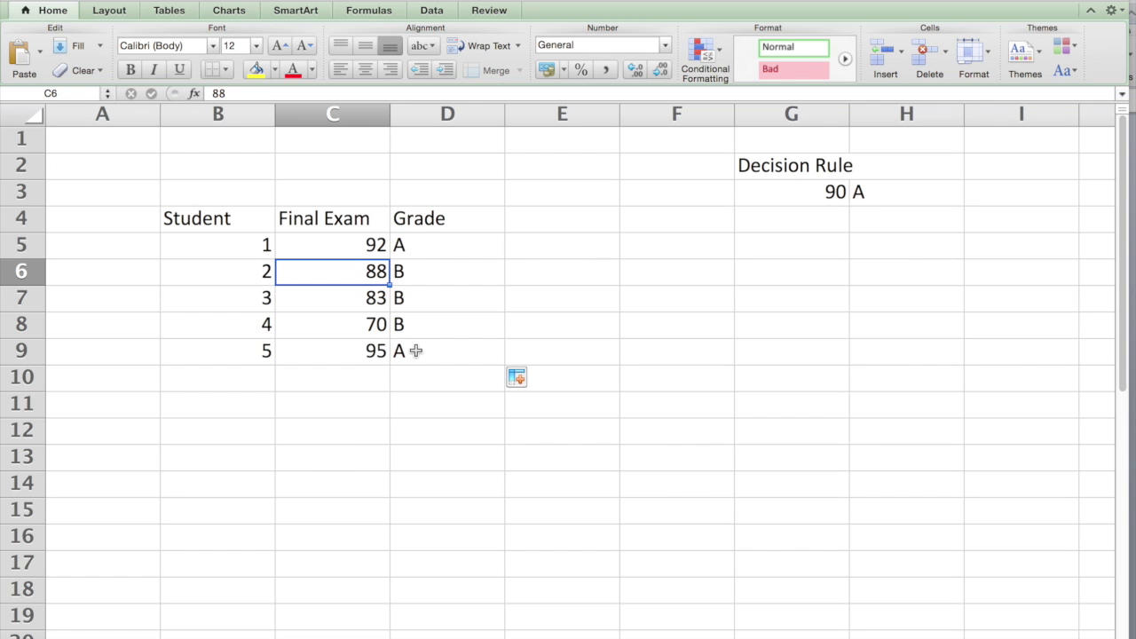
pyautogui.click(427, 246)
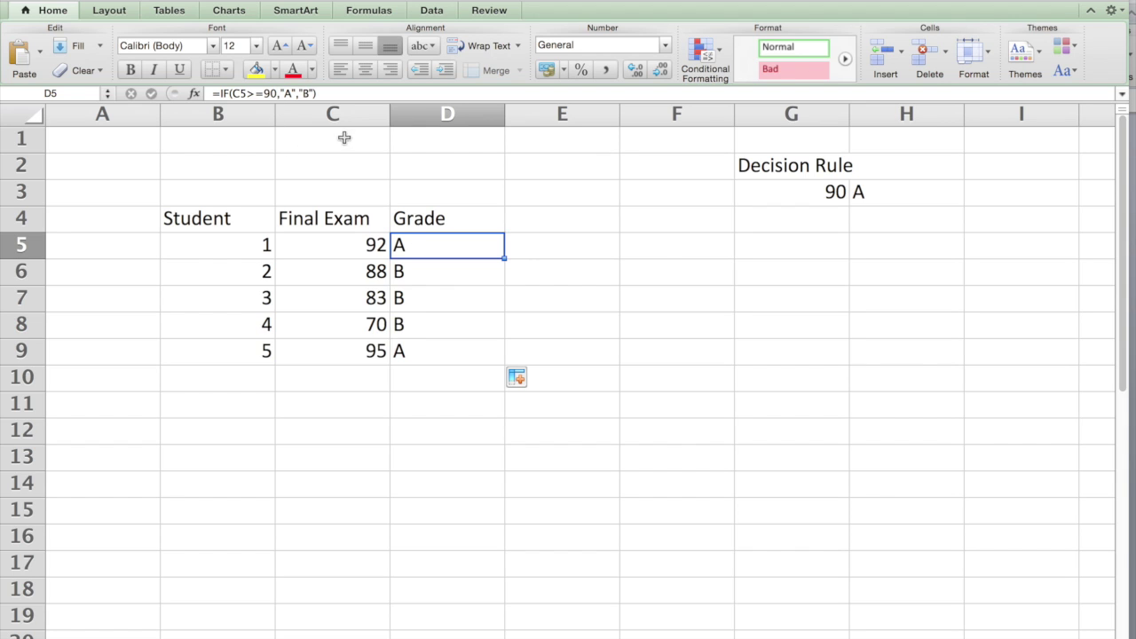
# - Replace the hard-coded 90 in D5's formula with a reference to cutoff cell G3
pyautogui.click(328, 94)
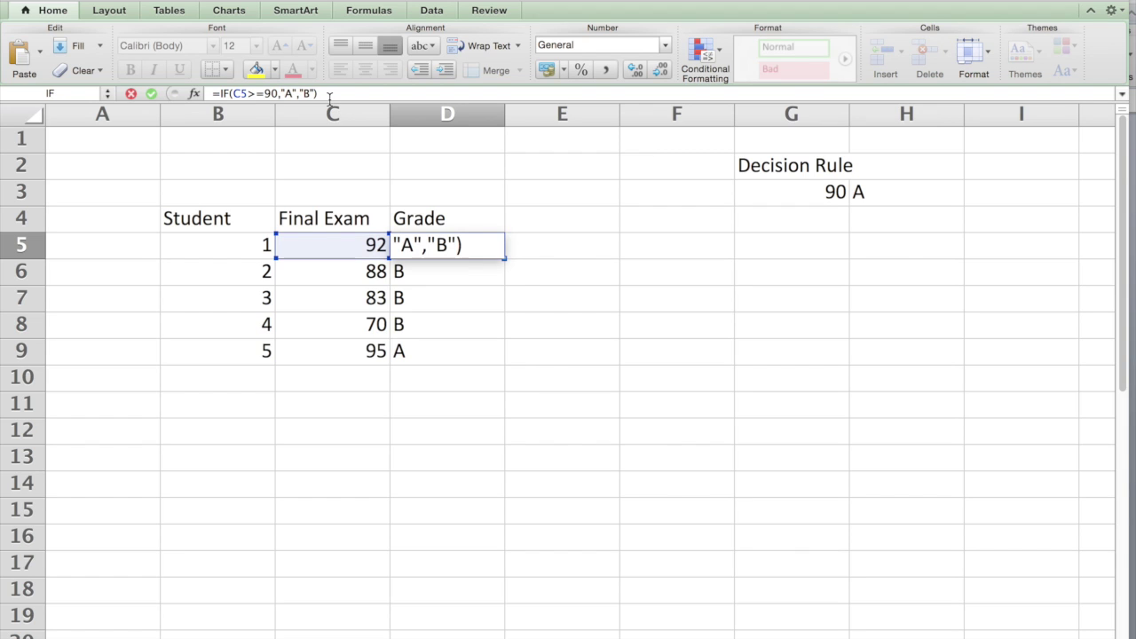
pyautogui.click(276, 93)
pyautogui.press('BackSpace')
pyautogui.press('BackSpace')
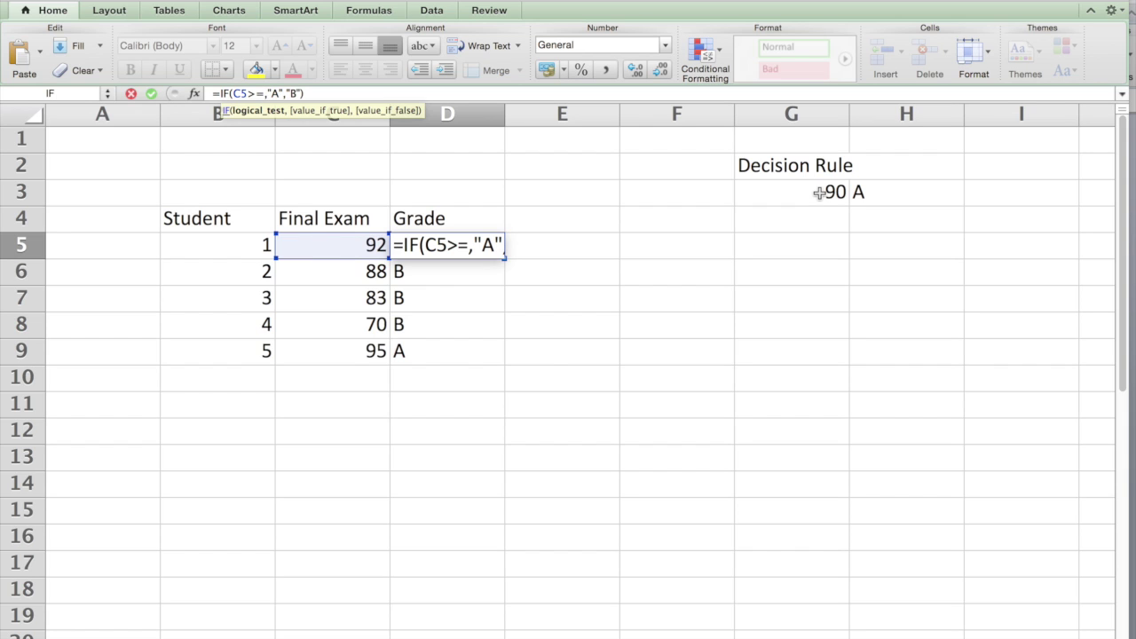
pyautogui.click(819, 192)
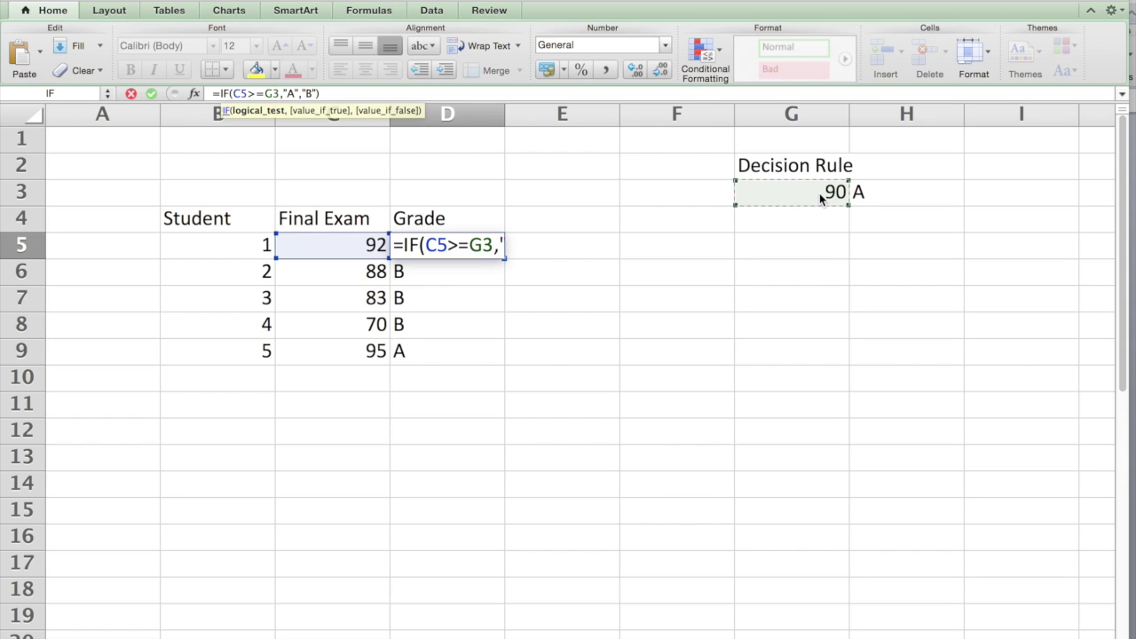
pyautogui.press('Left')
pyautogui.press('Left')
pyautogui.press('Right')
pyautogui.press('Right')
# - Lock the cutoff reference as $G$3 and copy the formula down to D9
pyautogui.click(267, 93)
pyautogui.write('$')
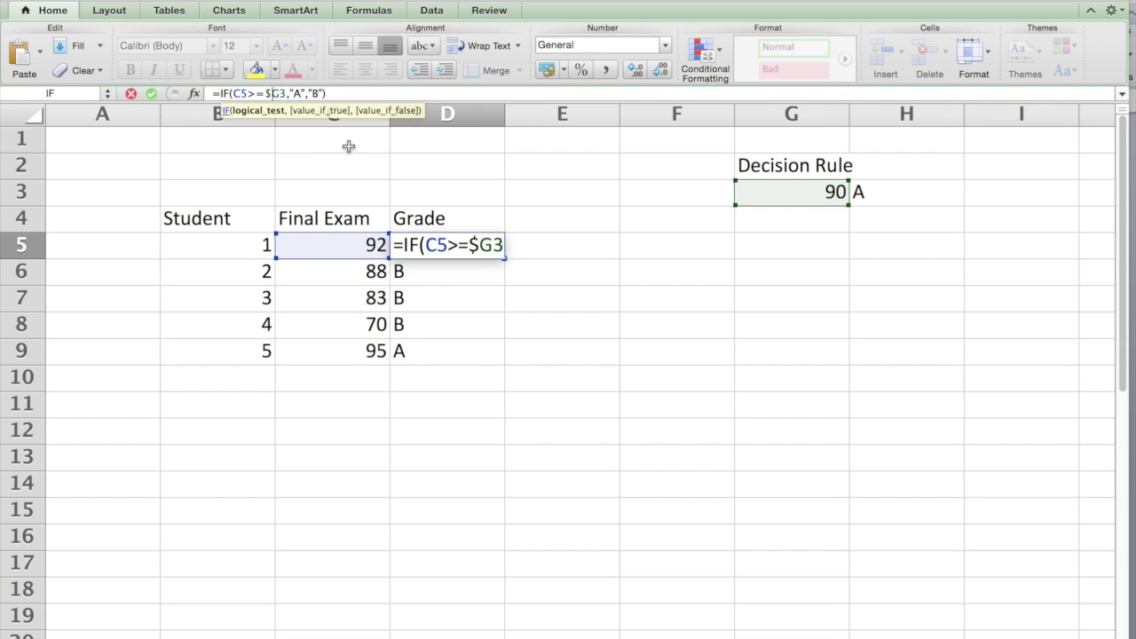
pyautogui.press('Right')
pyautogui.write('$')
pyautogui.press('Return')
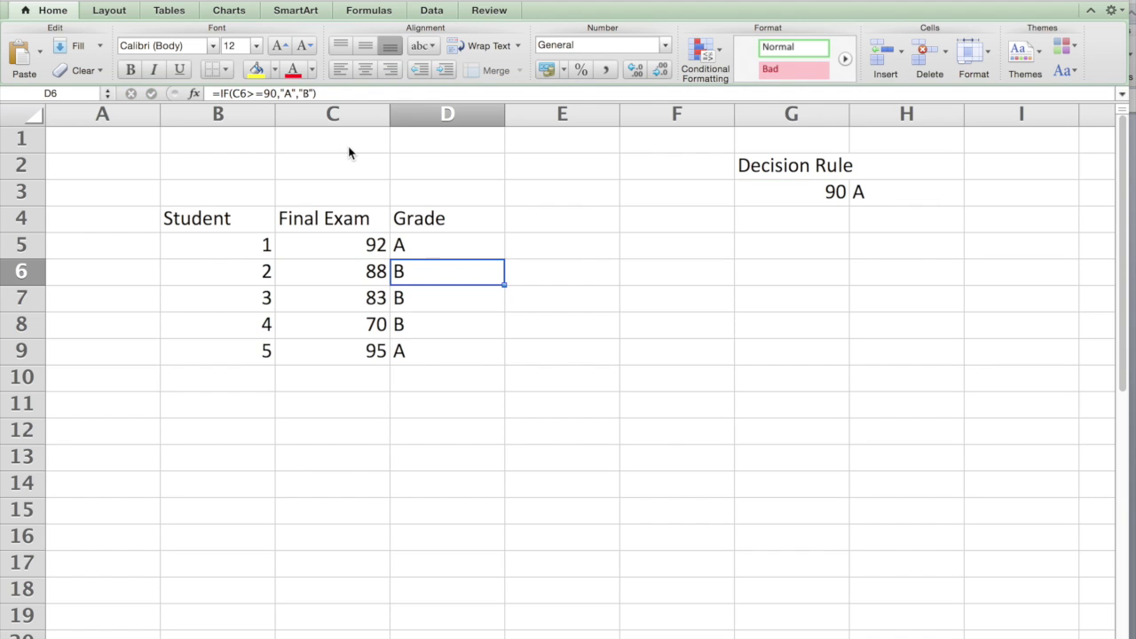
pyautogui.press('Up')
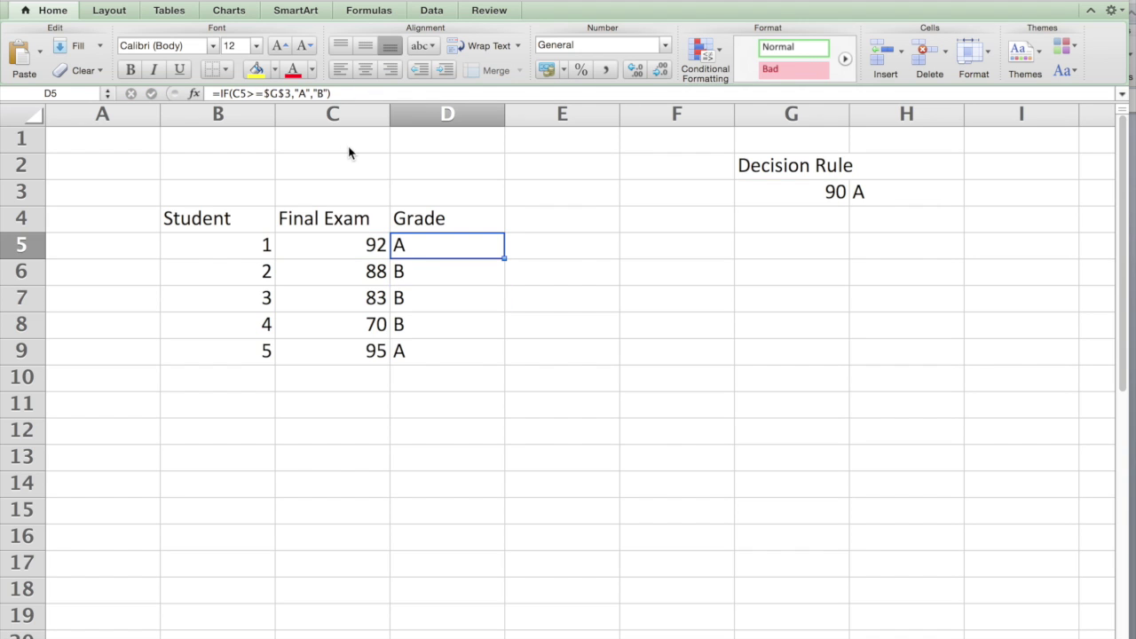
pyautogui.doubleClick(504, 260)
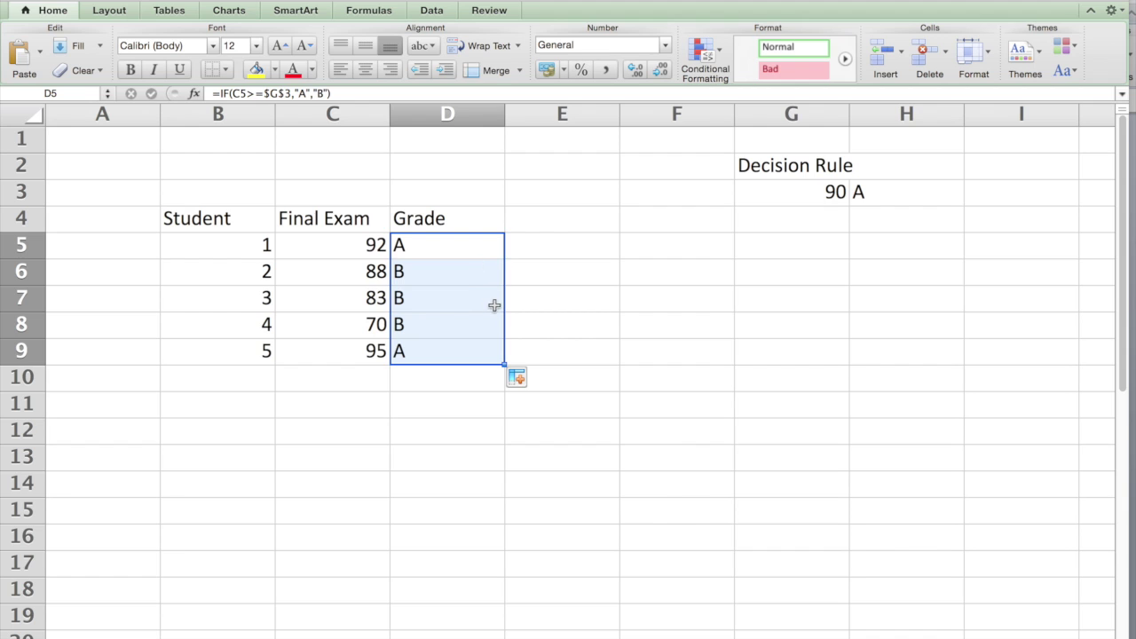
# - Change the G3 cutoff to 80 so the grades become A, A, A, B, A
pyautogui.click(817, 197)
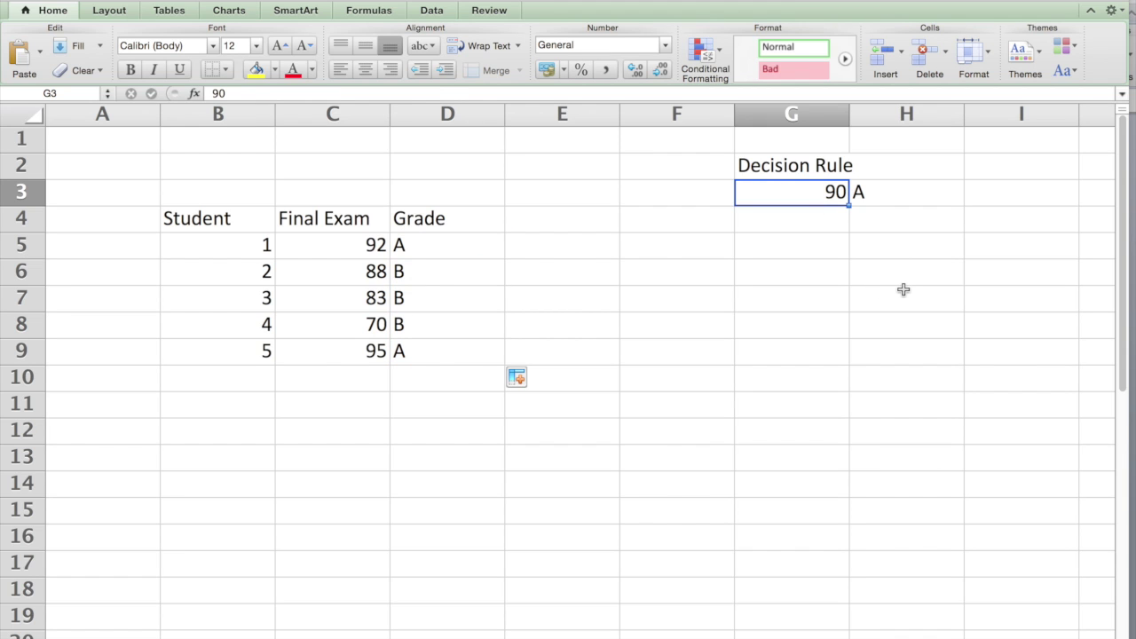
pyautogui.write('80')
pyautogui.press('Return')
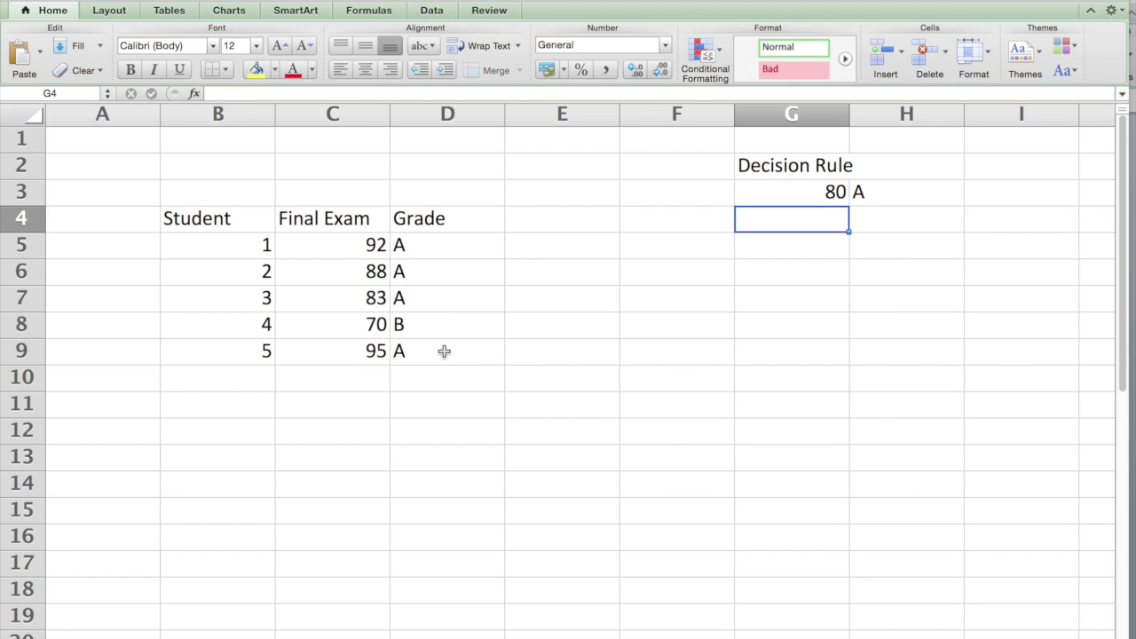
pyautogui.click(433, 246)
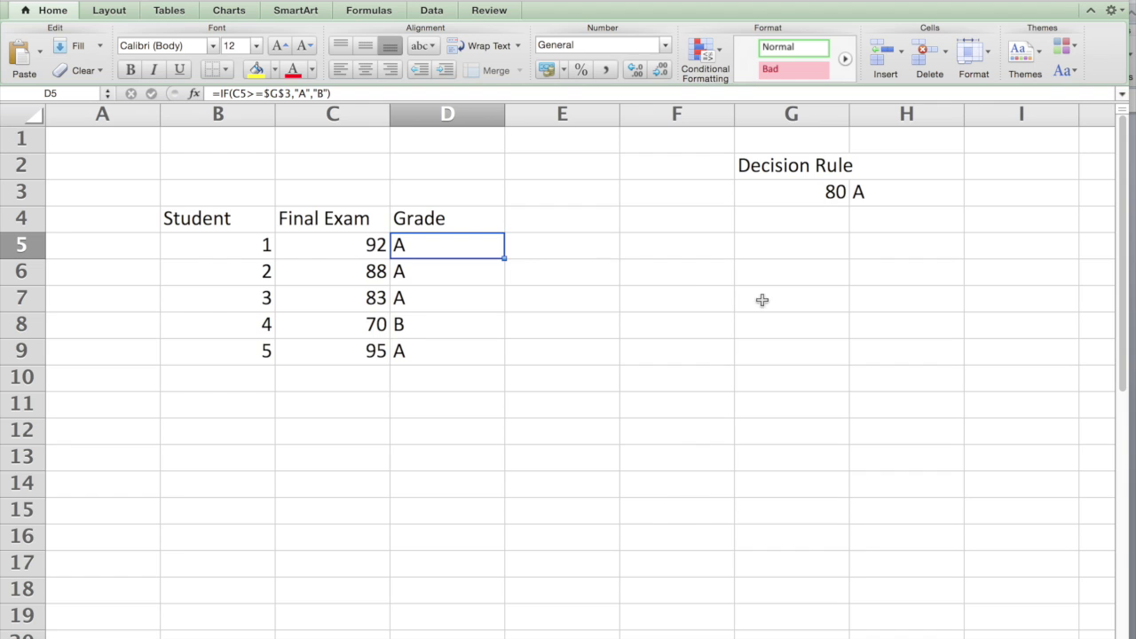
pyautogui.click(817, 192)
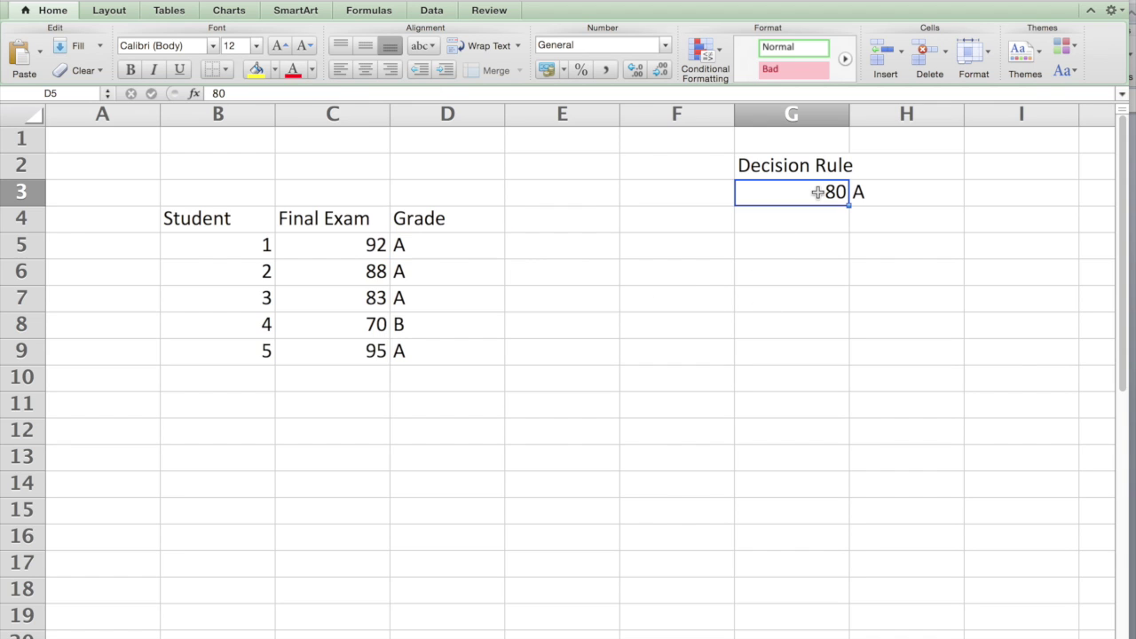
# - Reset G3 to 90, put 80 in G4 and B in H4, then begin a new =if( in D5
pyautogui.write('90')
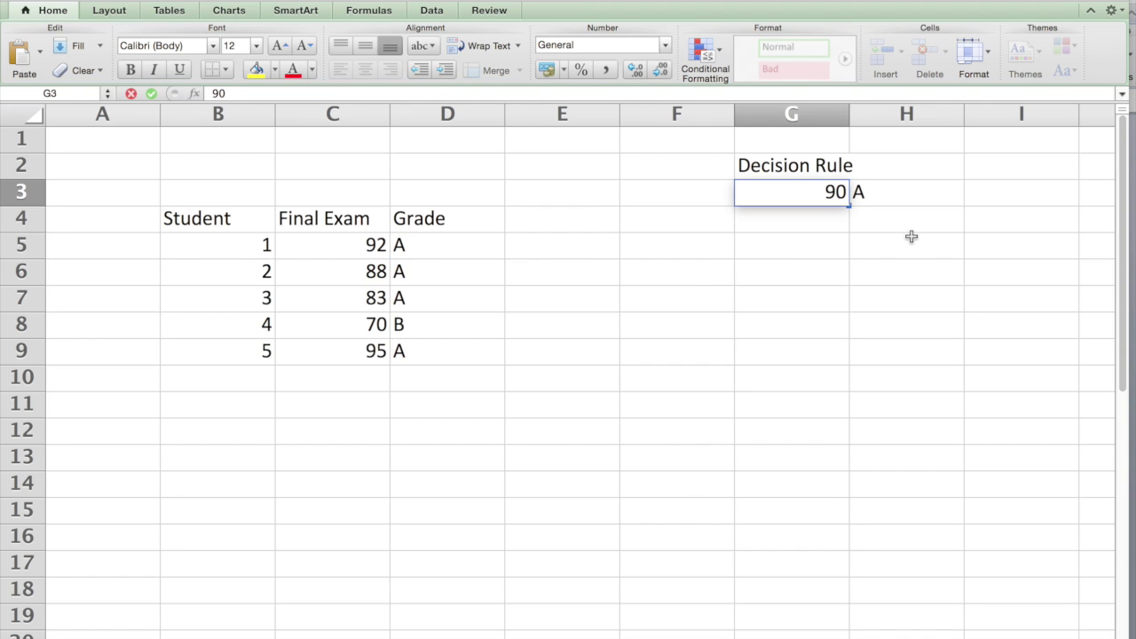
pyautogui.press('Tab')
pyautogui.press('Down')
pyautogui.press('Left')
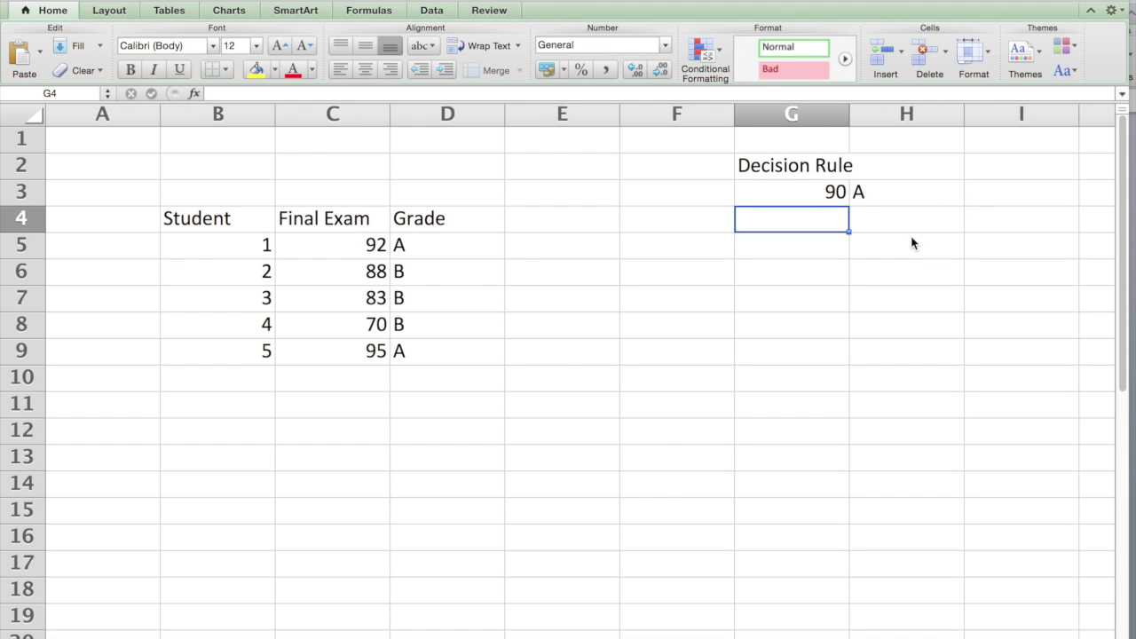
pyautogui.write('80')
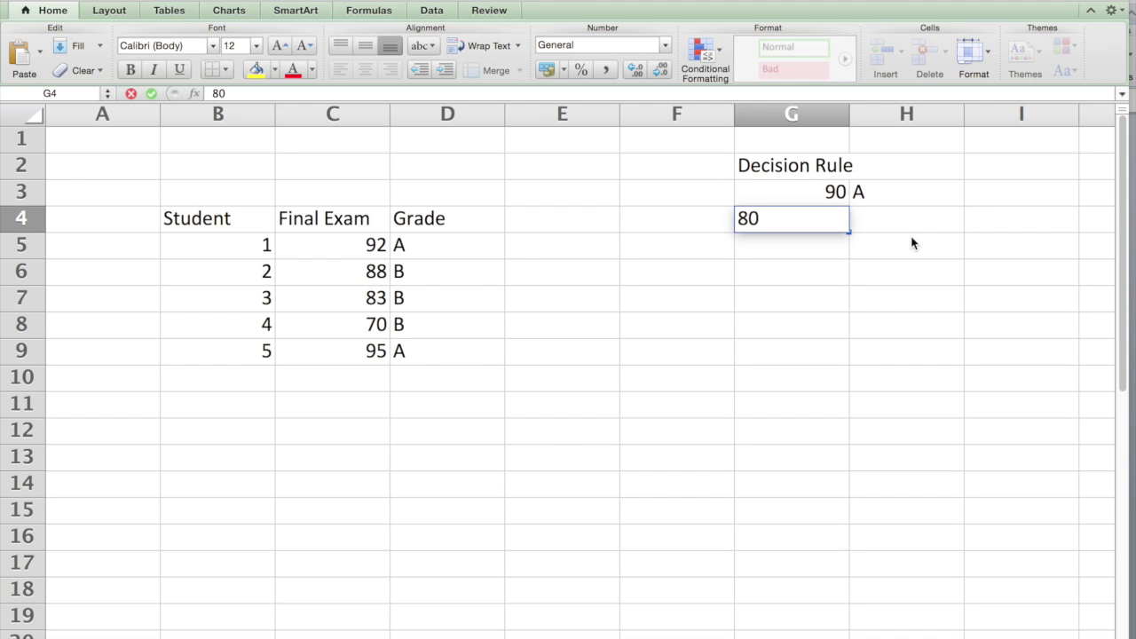
pyautogui.press('Tab')
pyautogui.write('B')
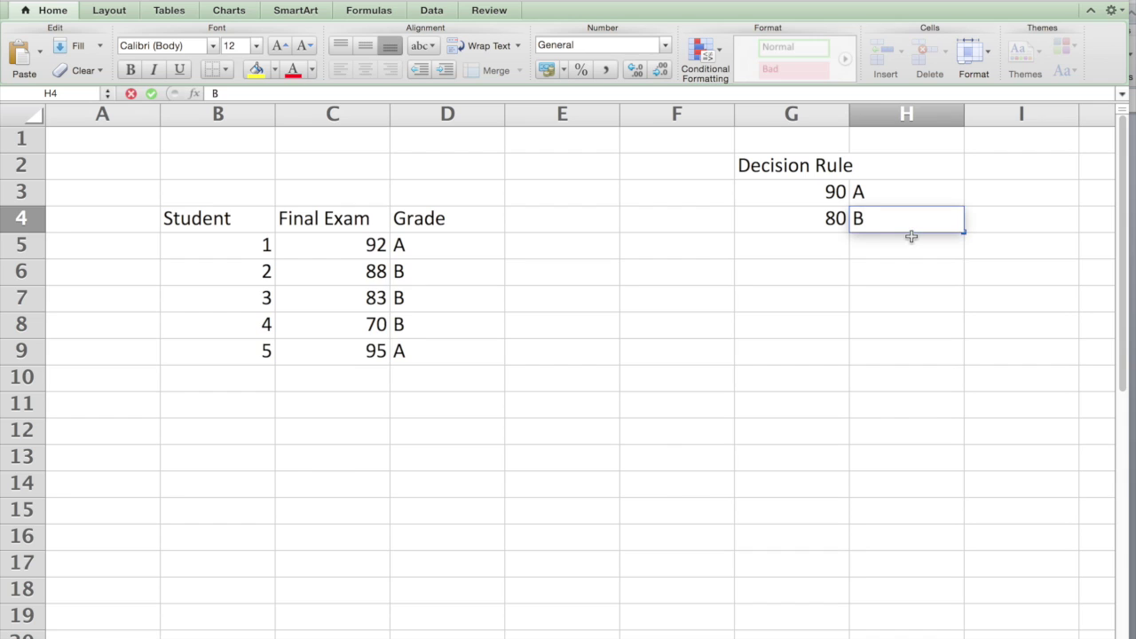
pyautogui.click(911, 236)
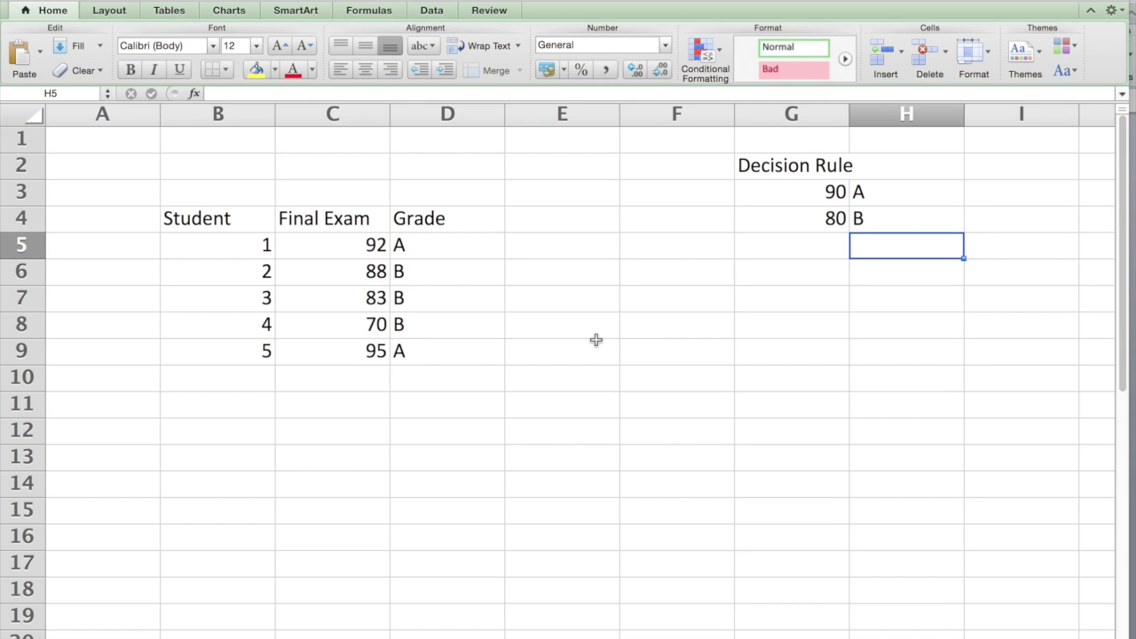
pyautogui.click(451, 247)
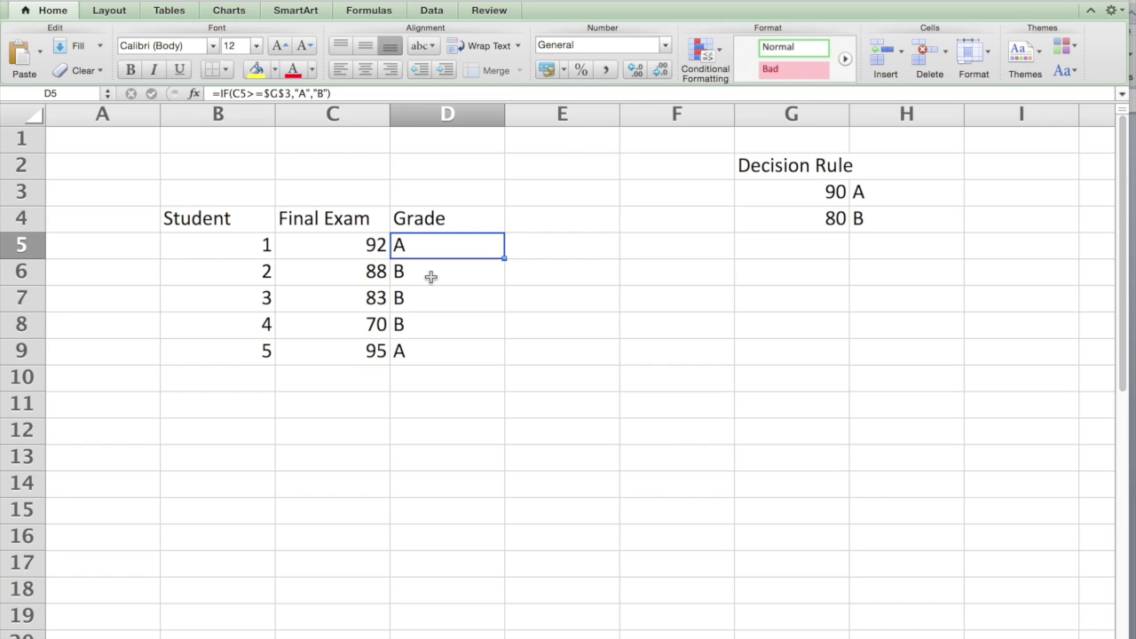
pyautogui.write('=if')
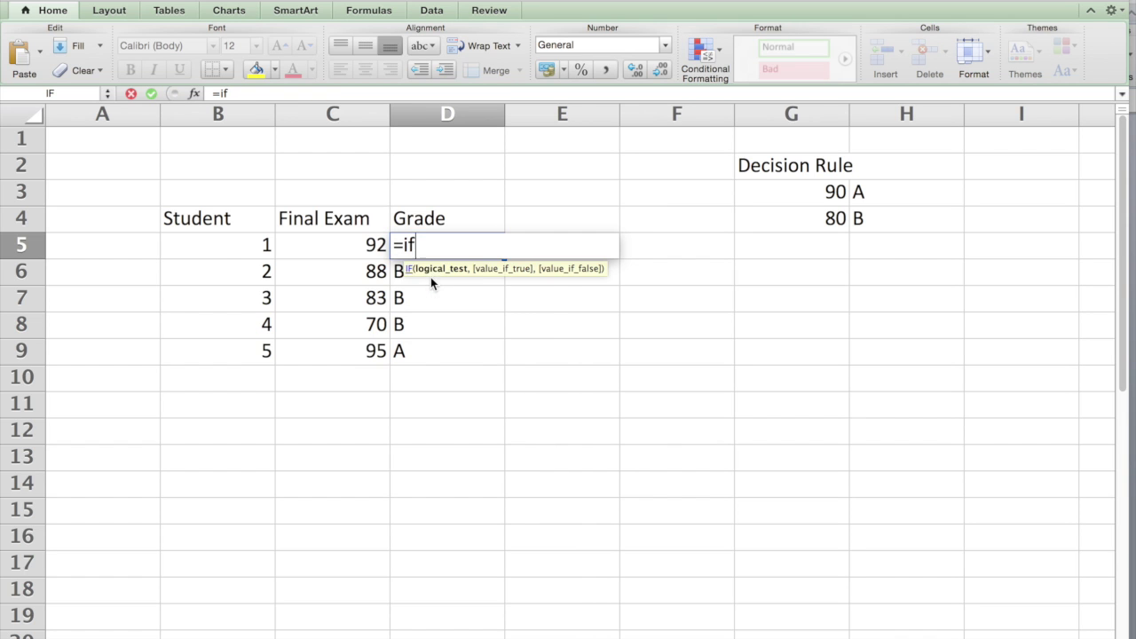
pyautogui.write('(')
# - Build the nested formula =if(C5>=G3,"A",if(C5>=G4,"B","C")) in D5
pyautogui.click(368, 246)
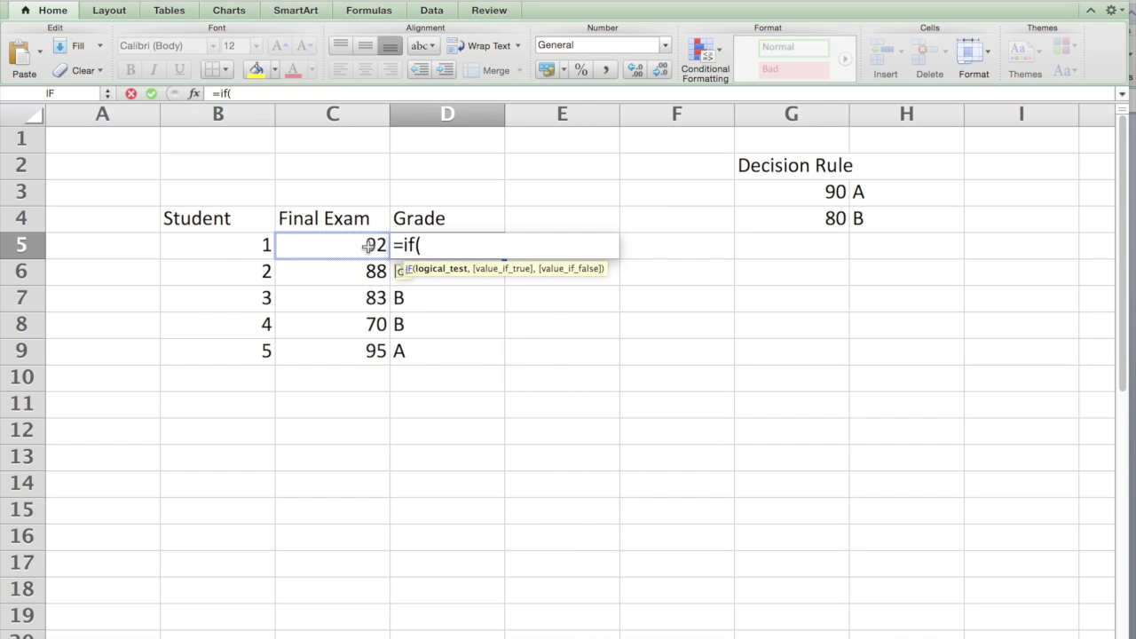
pyautogui.write('>')
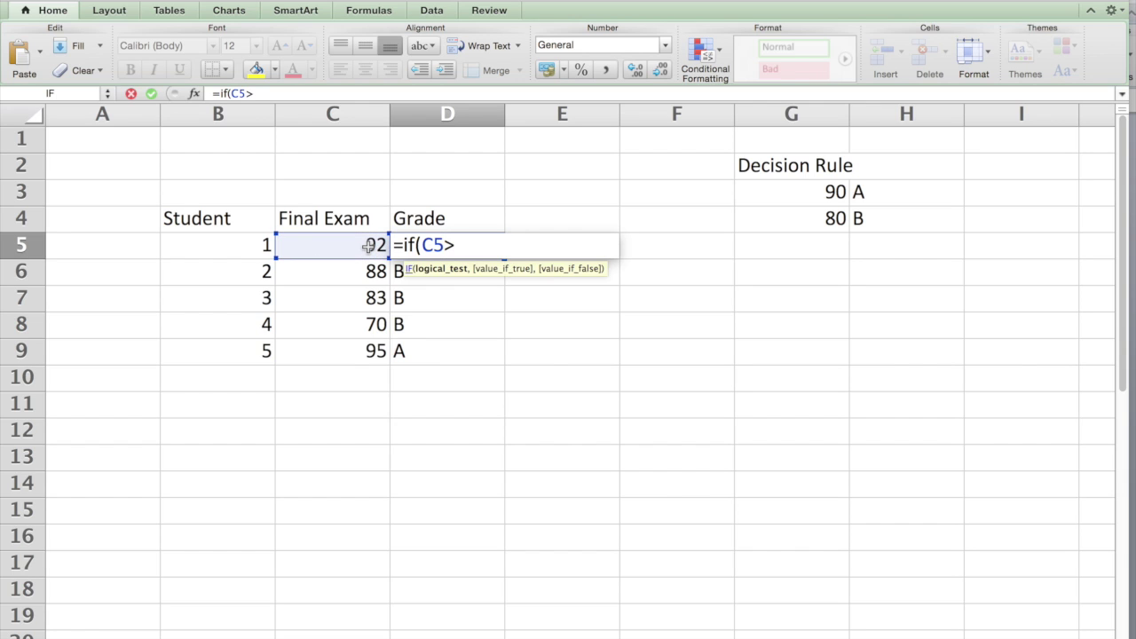
pyautogui.write('=')
pyautogui.click(827, 192)
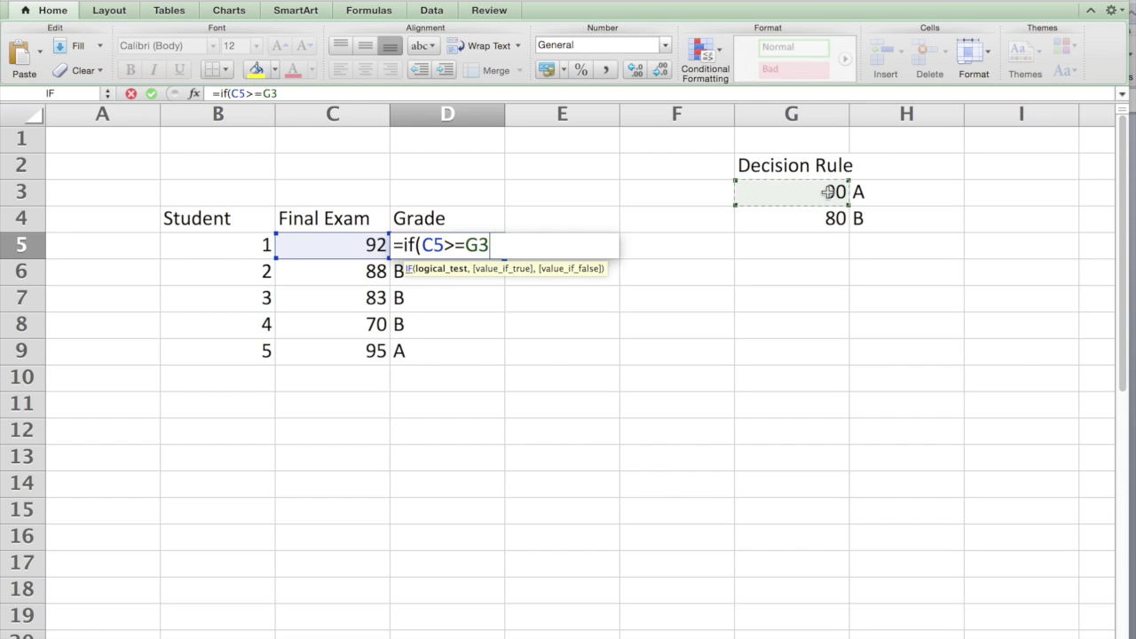
pyautogui.write(',"')
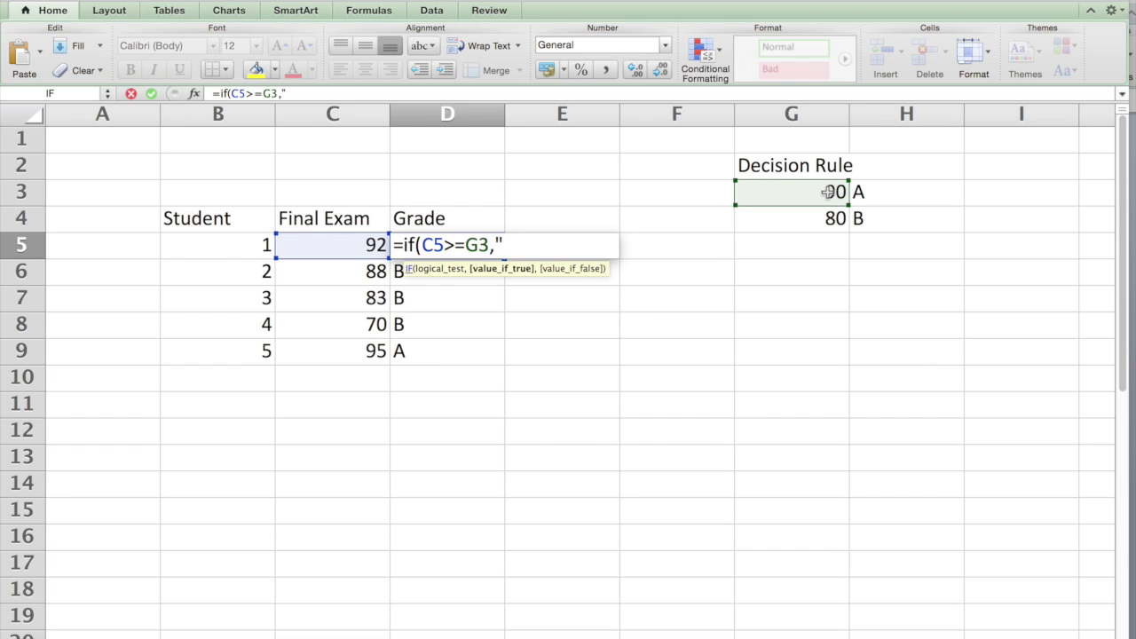
pyautogui.write('A",')
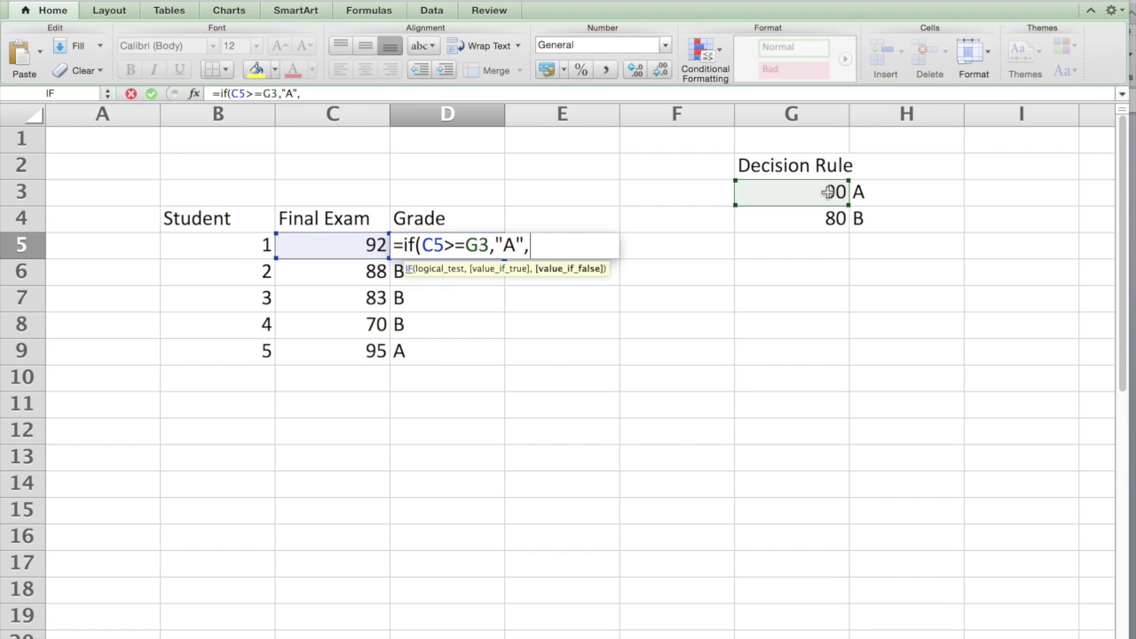
pyautogui.write('if(')
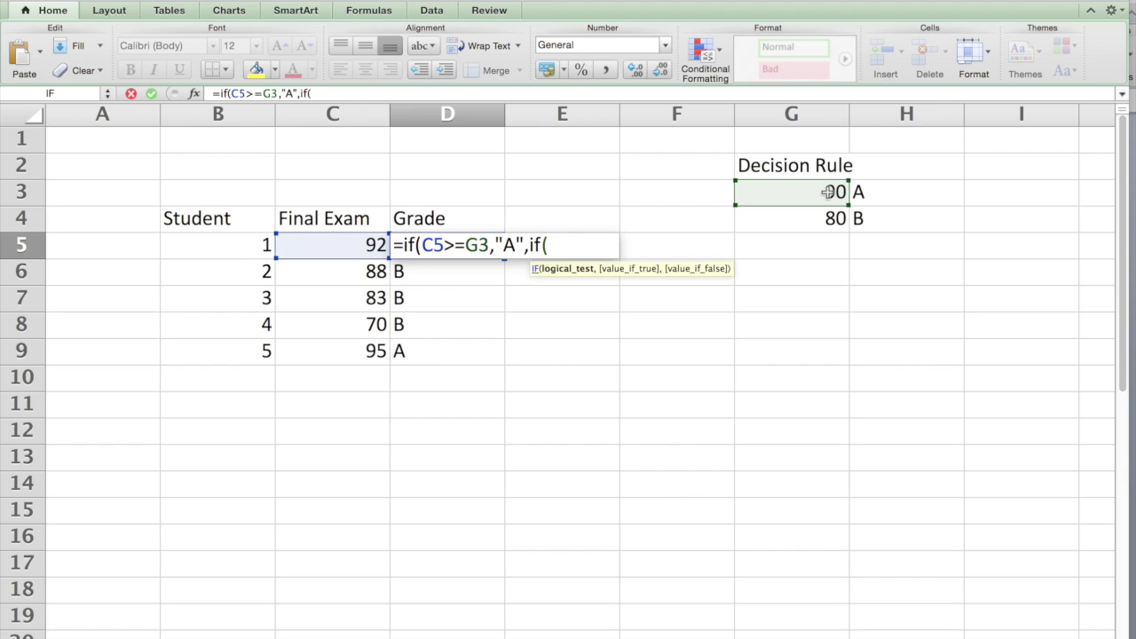
pyautogui.click(371, 249)
pyautogui.write('>')
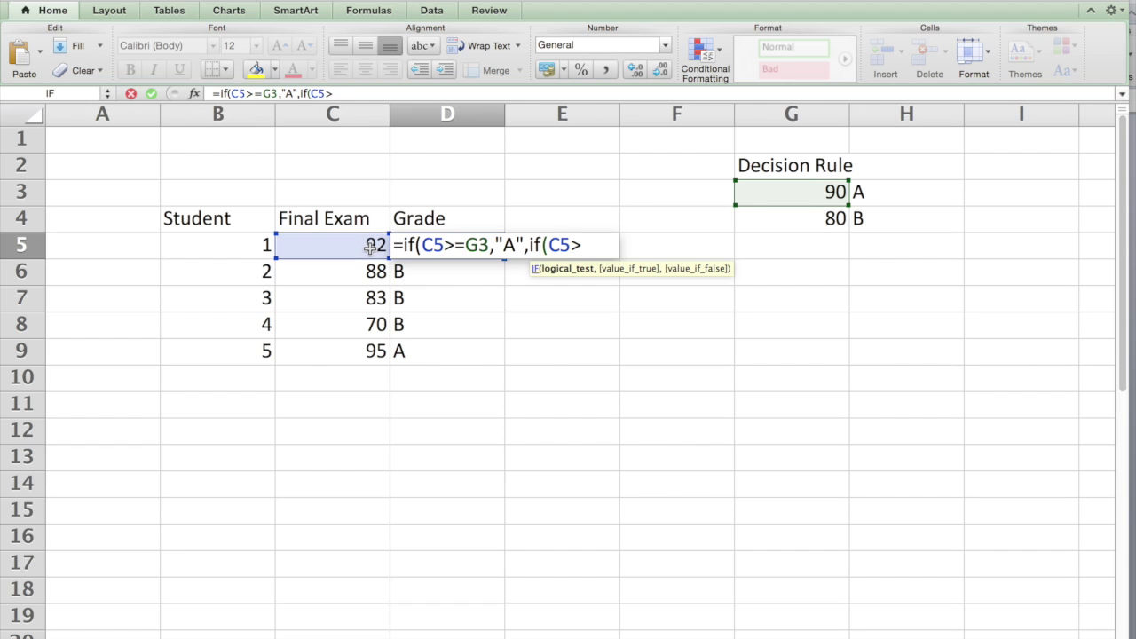
pyautogui.write('=')
pyautogui.click(812, 220)
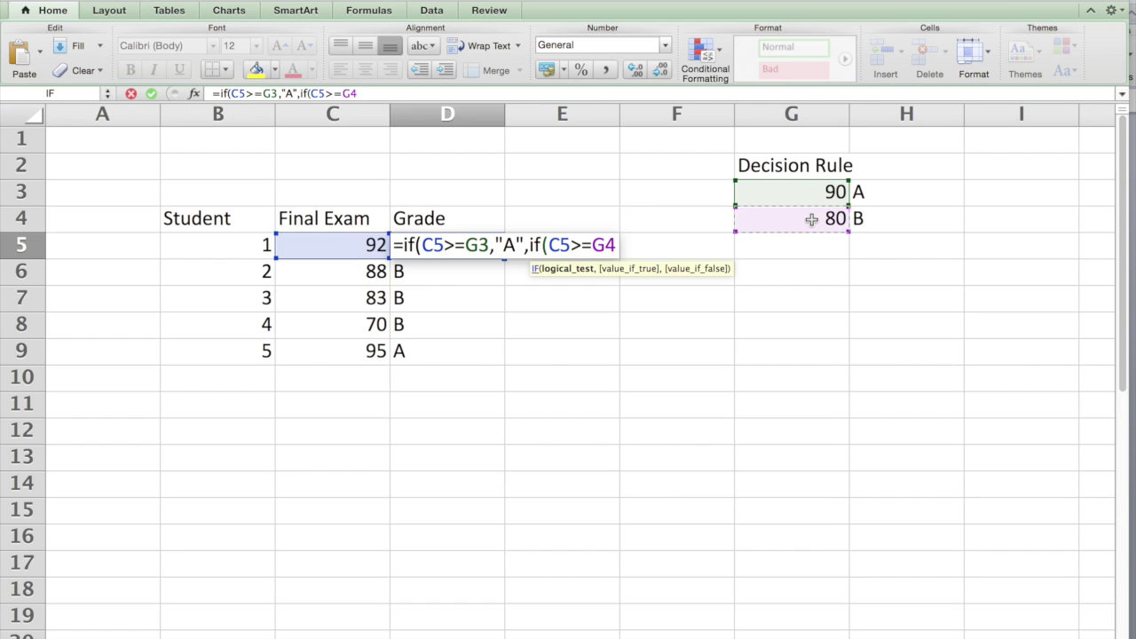
pyautogui.write(',"B')
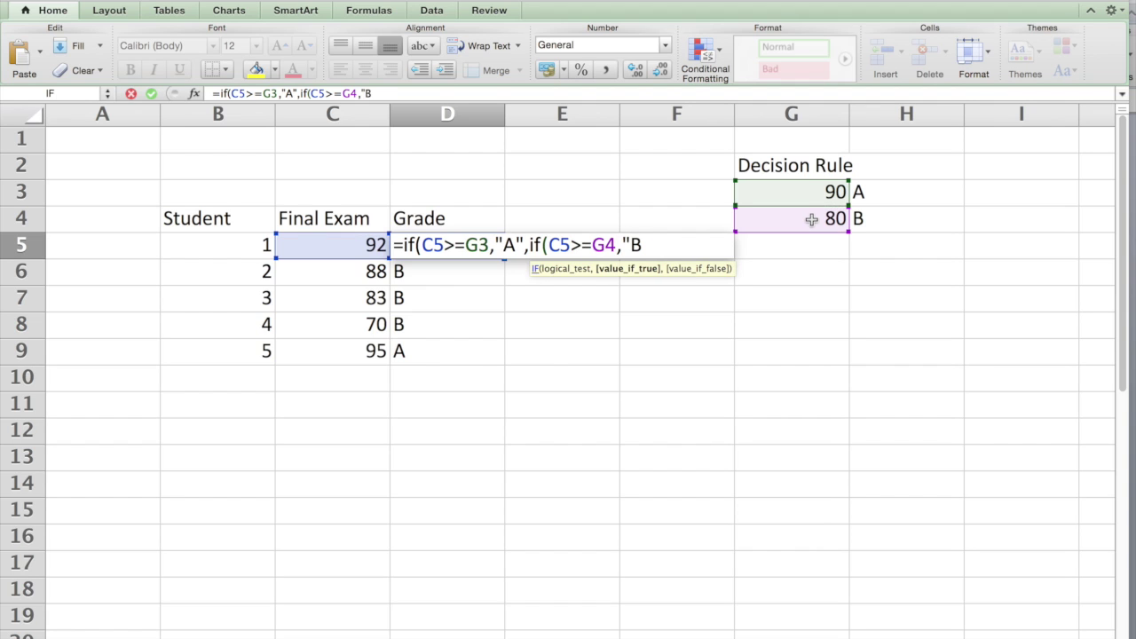
pyautogui.write('","')
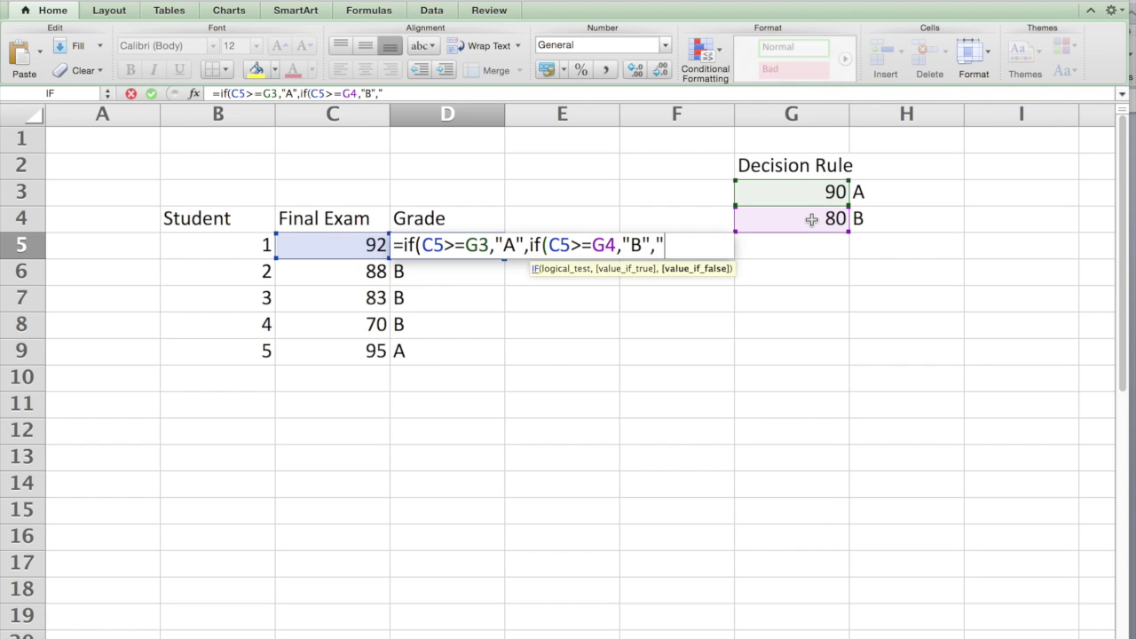
pyautogui.write('C"))')
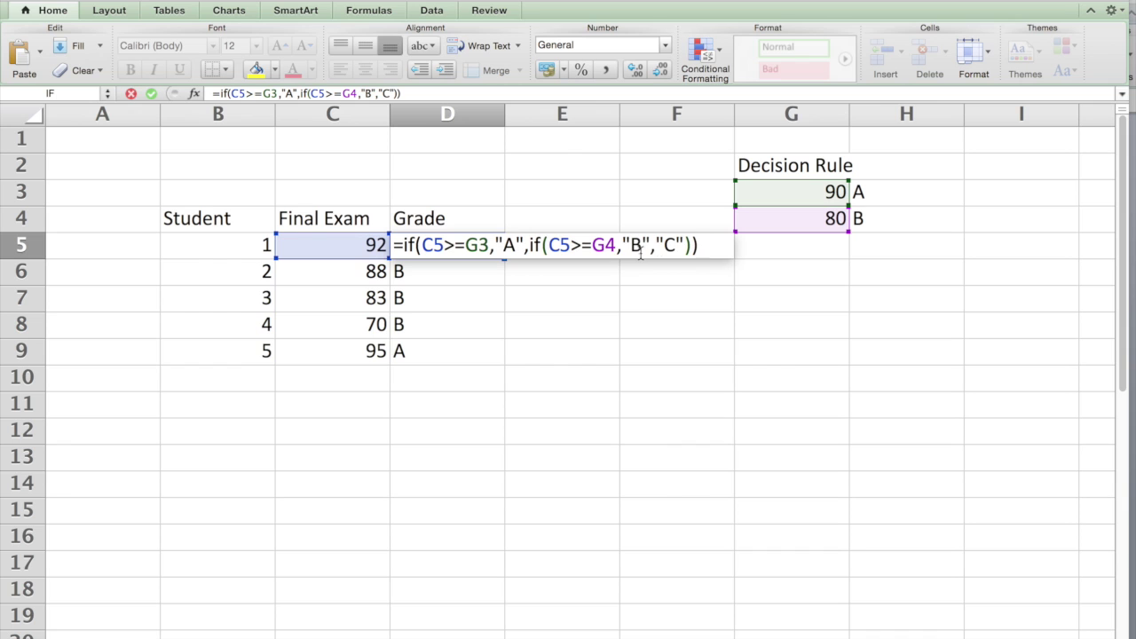
# - Commit the nested formula in D5 and change its G3 reference to $G$3
pyautogui.press('Return')
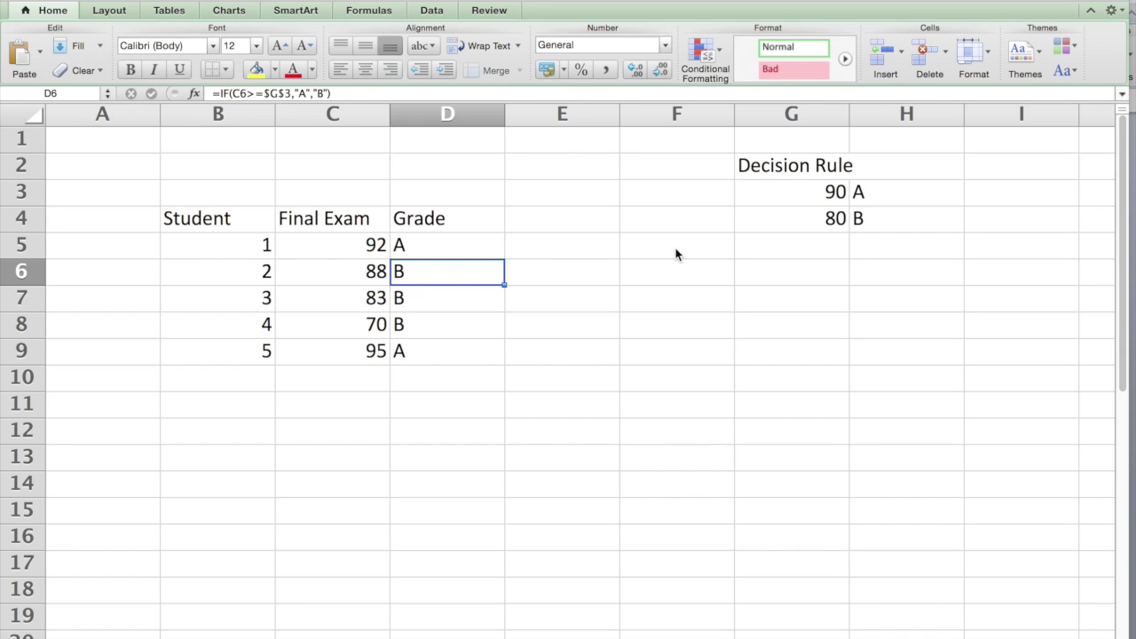
pyautogui.press('Up')
pyautogui.click(268, 93)
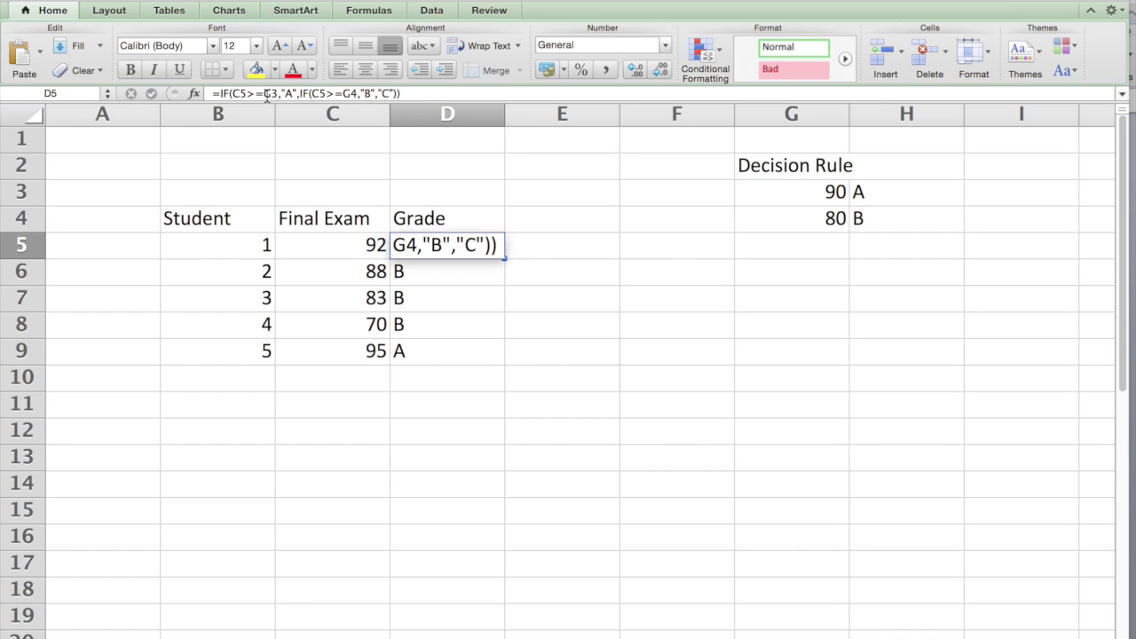
pyautogui.write('$')
pyautogui.press('Right')
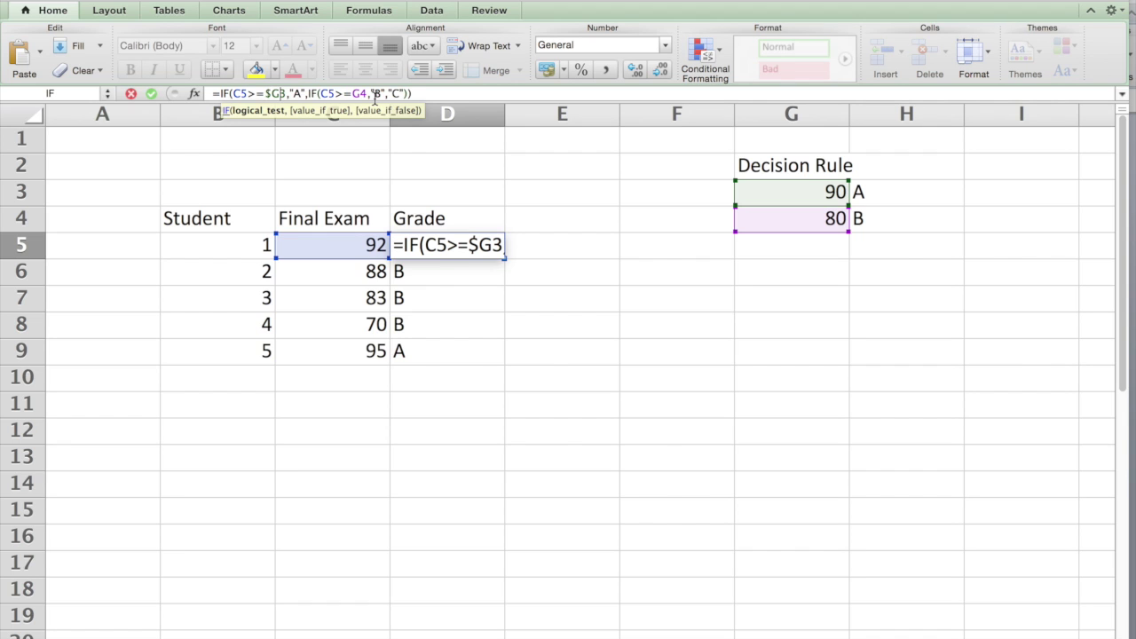
pyautogui.write('$')
# - Lock G4 as $G$4 and fill the formula to D9, giving grades A, B, B, C, A
pyautogui.click(362, 93)
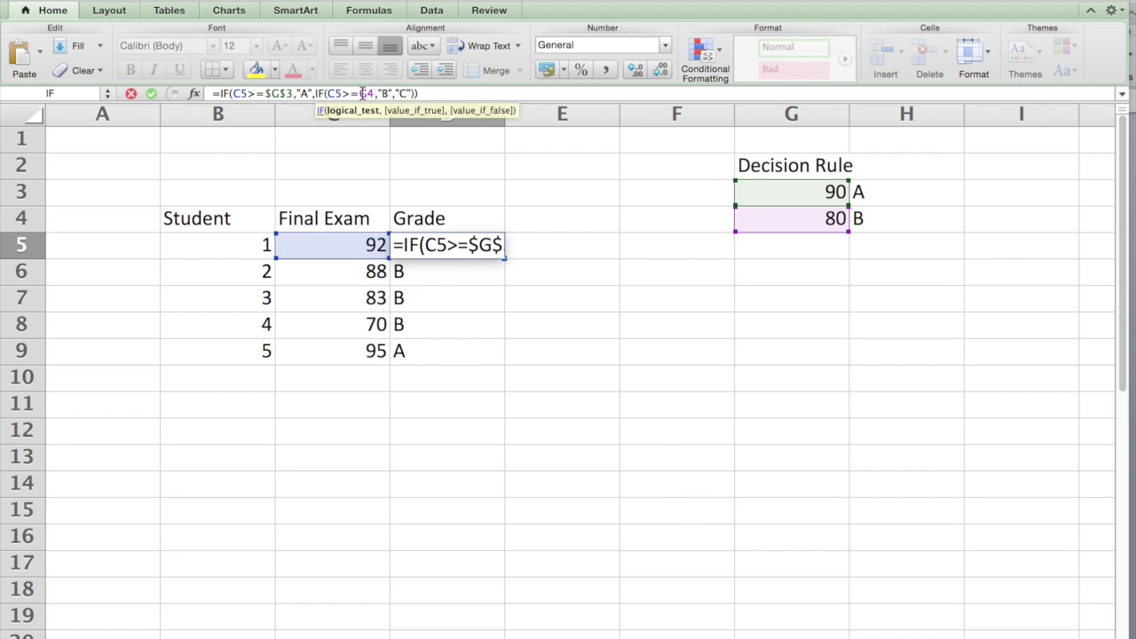
pyautogui.write('$')
pyautogui.press('Right')
pyautogui.write('$')
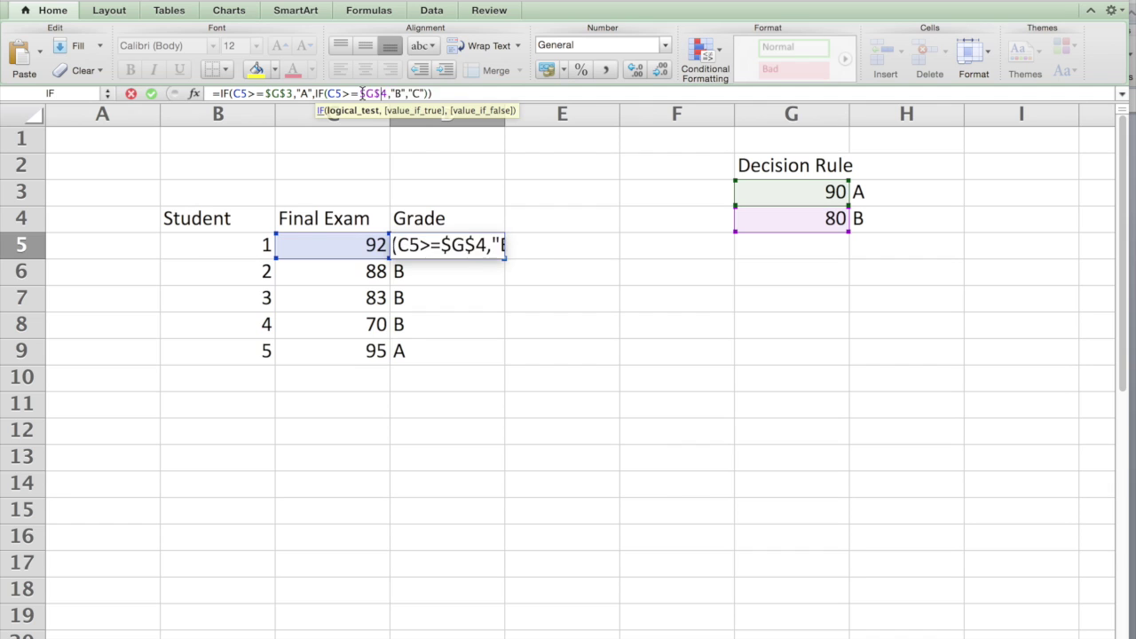
pyautogui.press('Return')
pyautogui.press('Up')
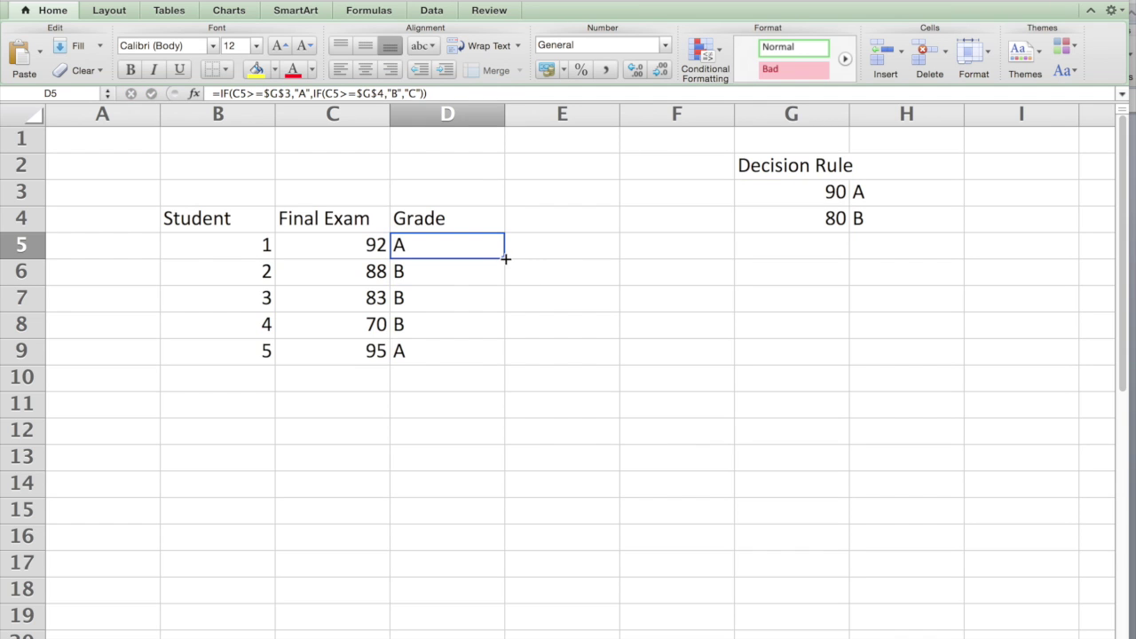
pyautogui.moveTo(505, 257); pyautogui.dragTo(499, 355)
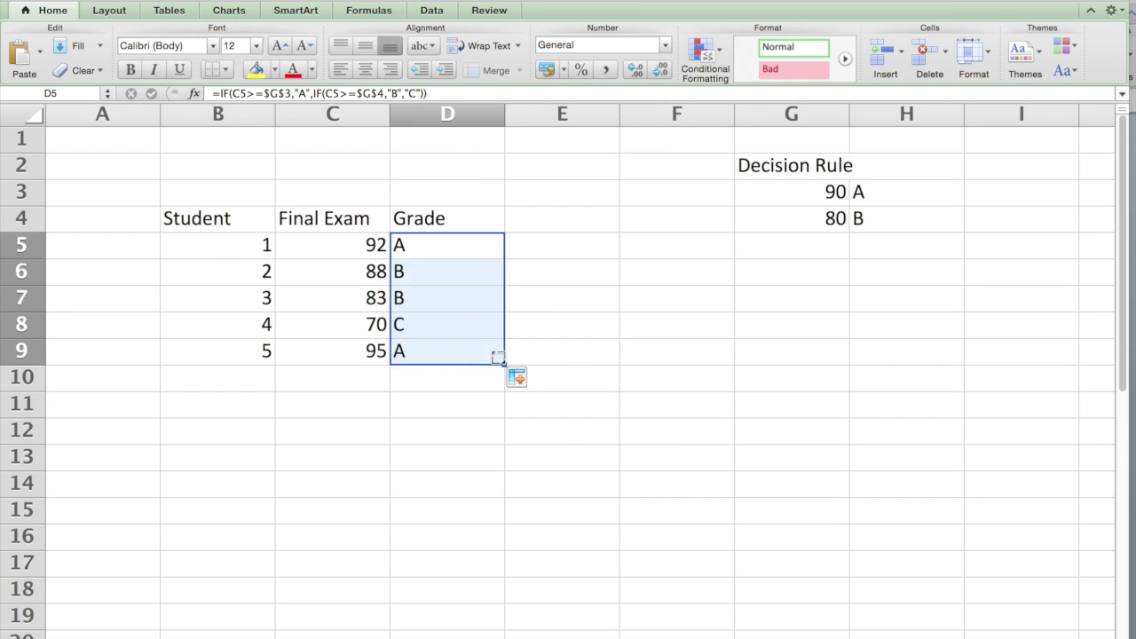